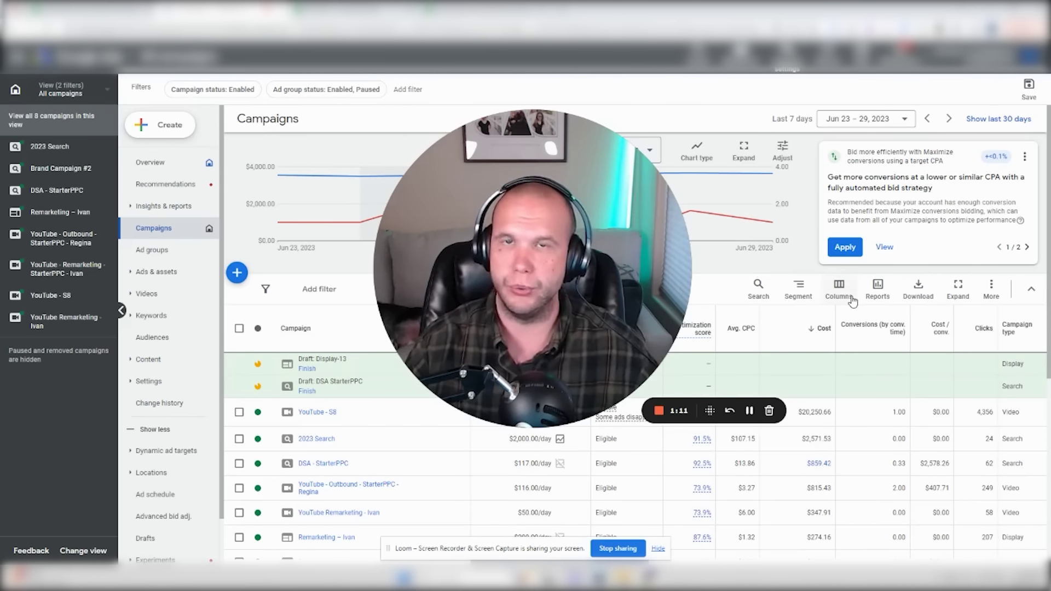
# Switch to the HubSpot UTM report and select the Marketing Source click IDs in G2:G16 and G18.
pyautogui.moveTo(618, 224); pyautogui.dragTo(287, 333)
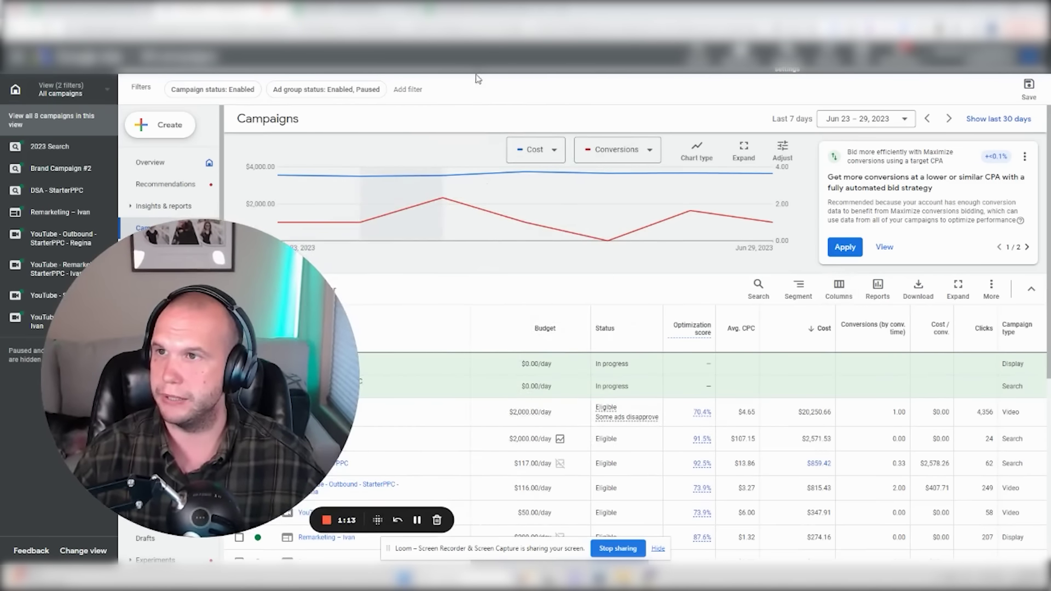
pyautogui.hotkey('ctrl', 'Tab')
pyautogui.hotkey('ctrl', 'Tab')
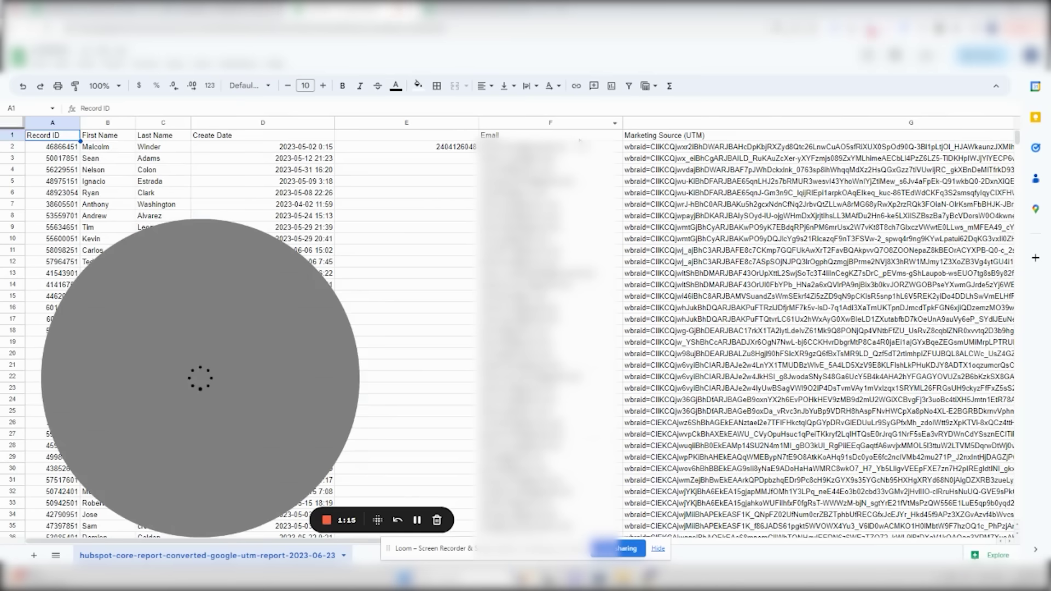
pyautogui.moveTo(639, 151); pyautogui.dragTo(653, 312)
pyautogui.click(669, 332)
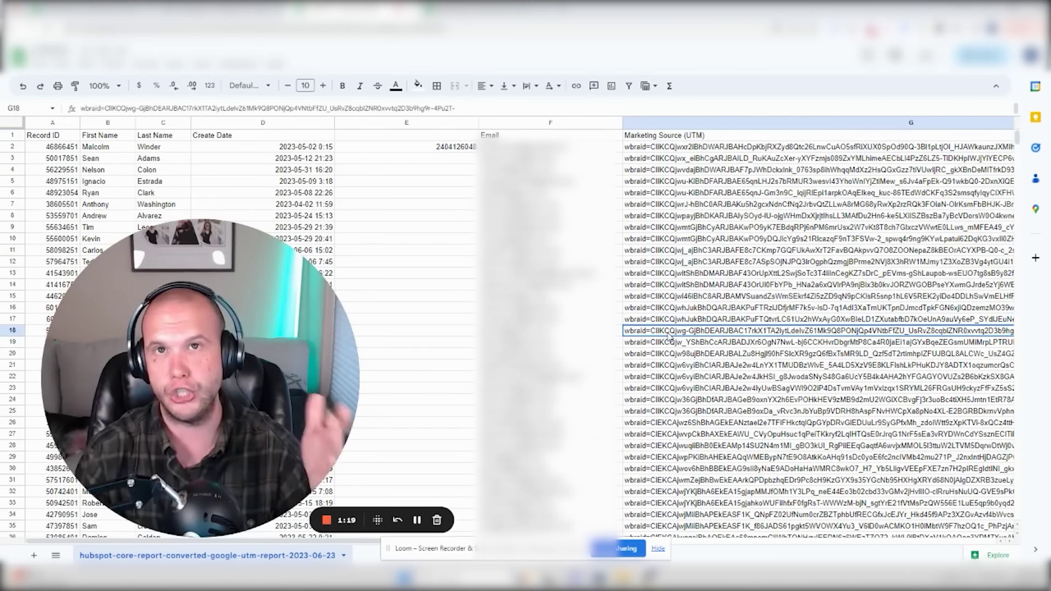
pyautogui.moveTo(356, 350); pyautogui.dragTo(599, 253)
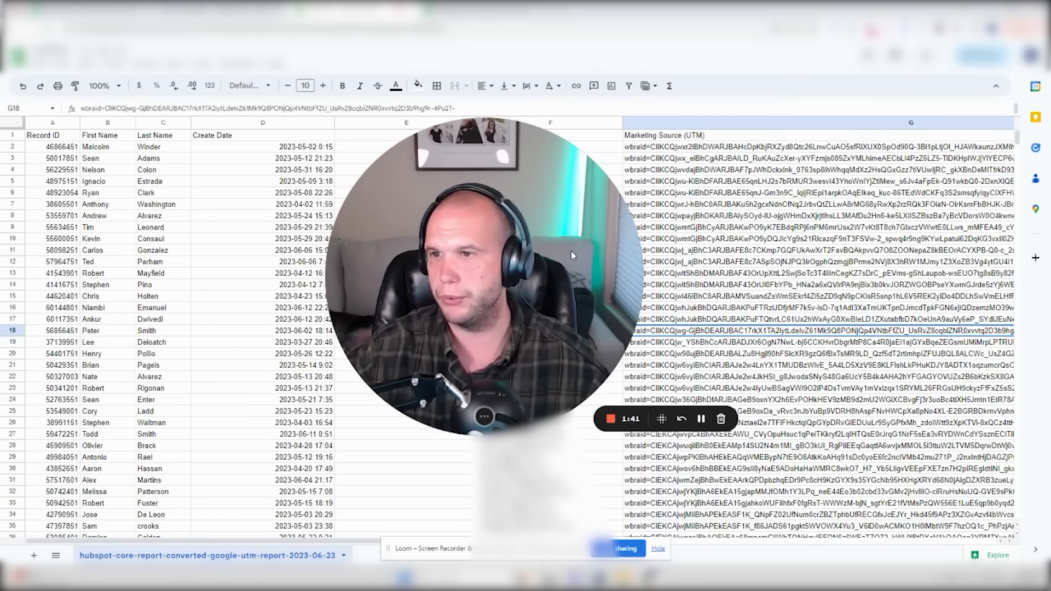
# From Tools > Conversions > Uploads, start a new upload and view the conversion upload templates.
pyautogui.moveTo(571, 251); pyautogui.dragTo(290, 394)
pyautogui.click(358, 11)
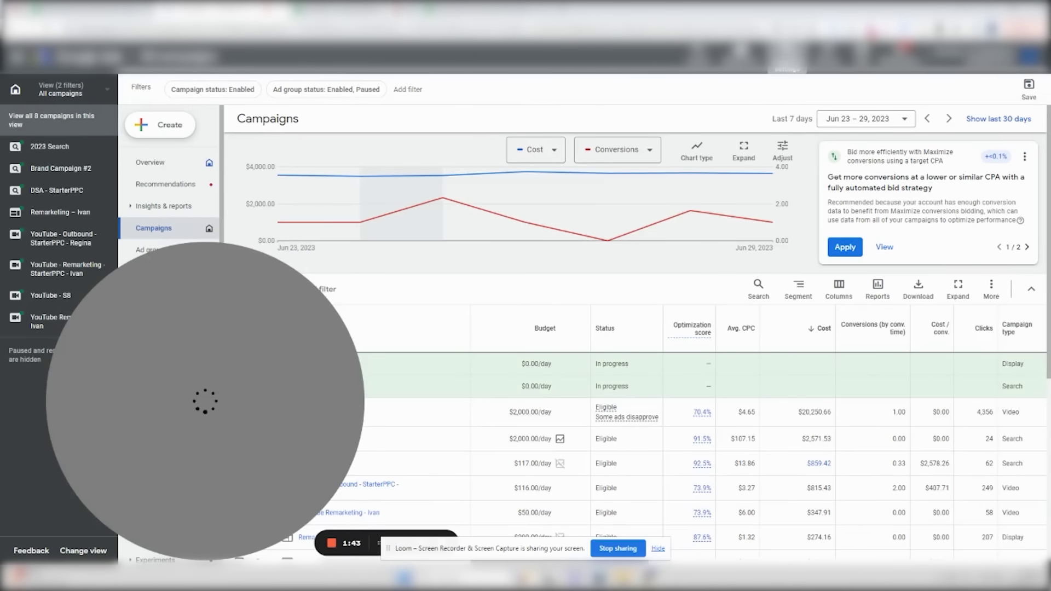
pyautogui.click(787, 55)
pyautogui.click(687, 119)
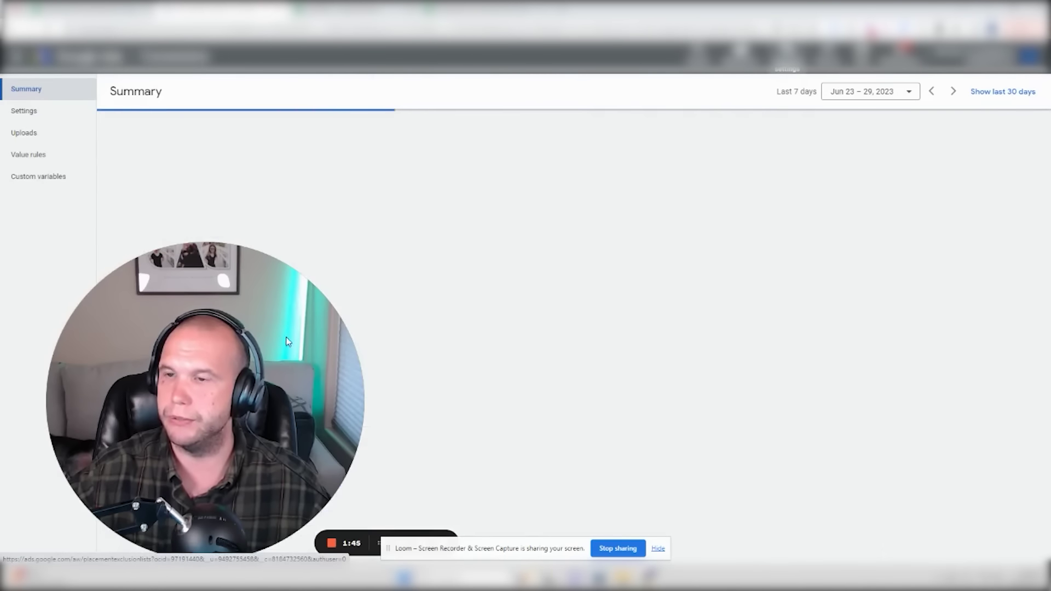
pyautogui.moveTo(246, 354); pyautogui.dragTo(747, 245)
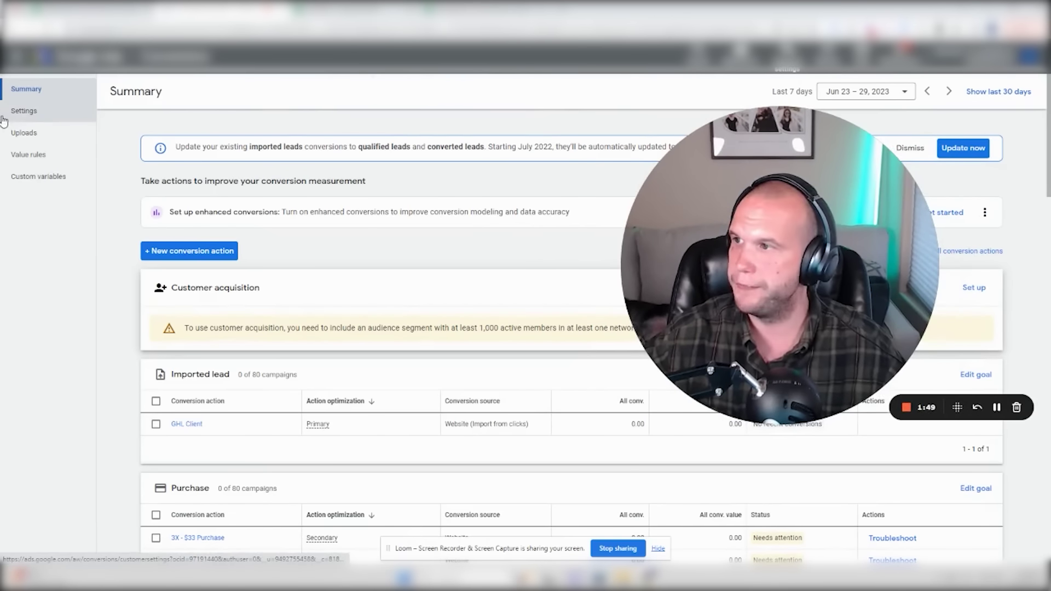
pyautogui.click(32, 139)
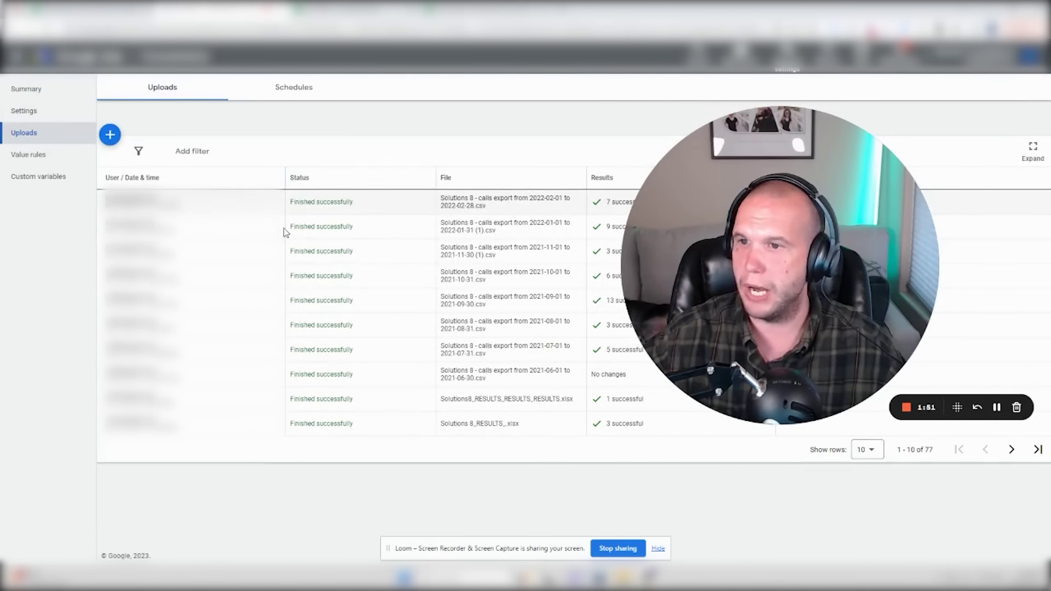
pyautogui.click(110, 135)
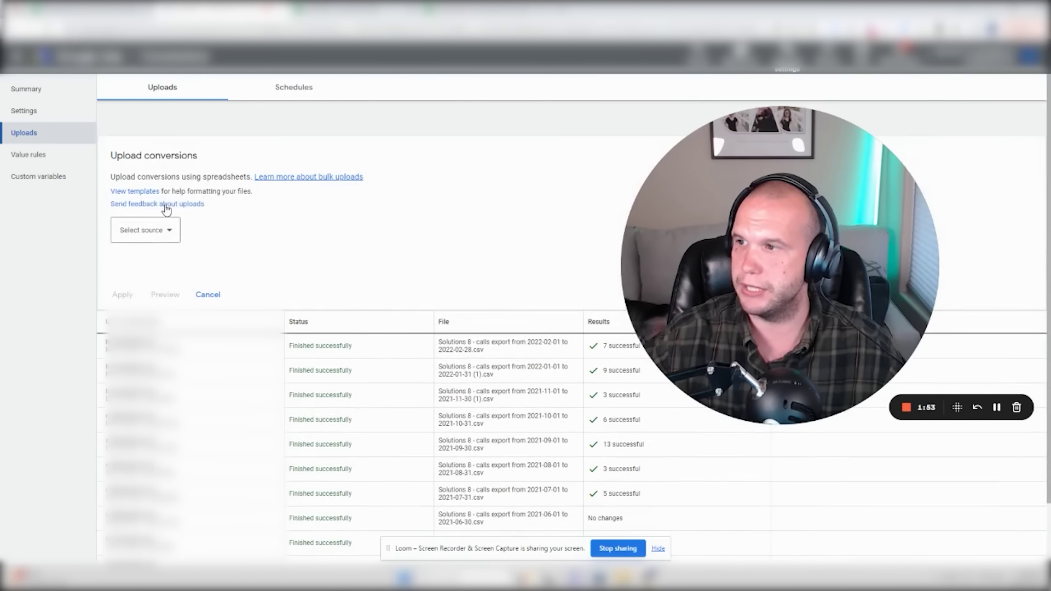
pyautogui.click(135, 191)
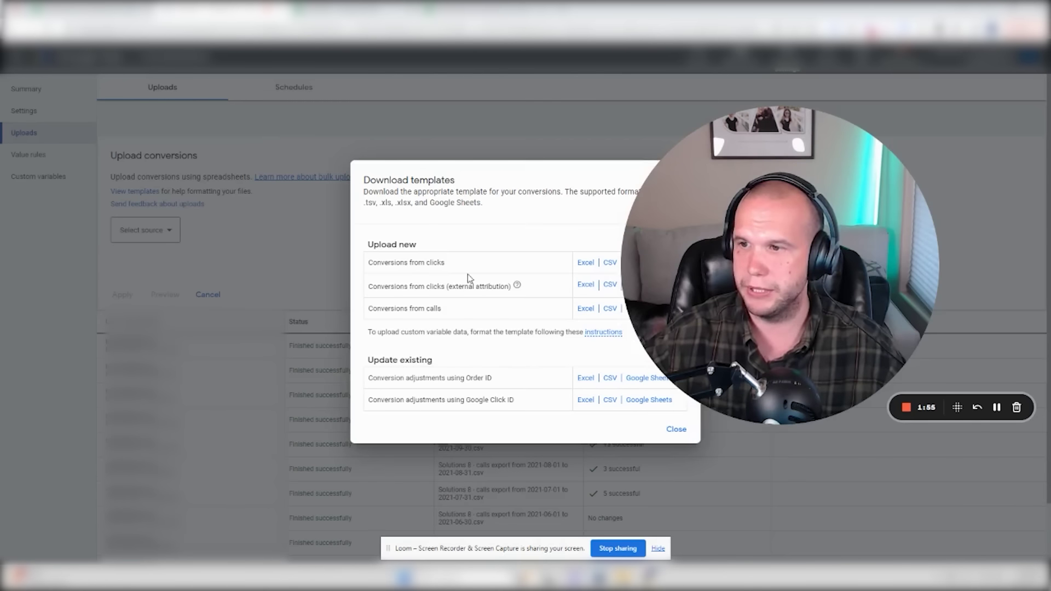
pyautogui.moveTo(730, 285); pyautogui.dragTo(816, 417)
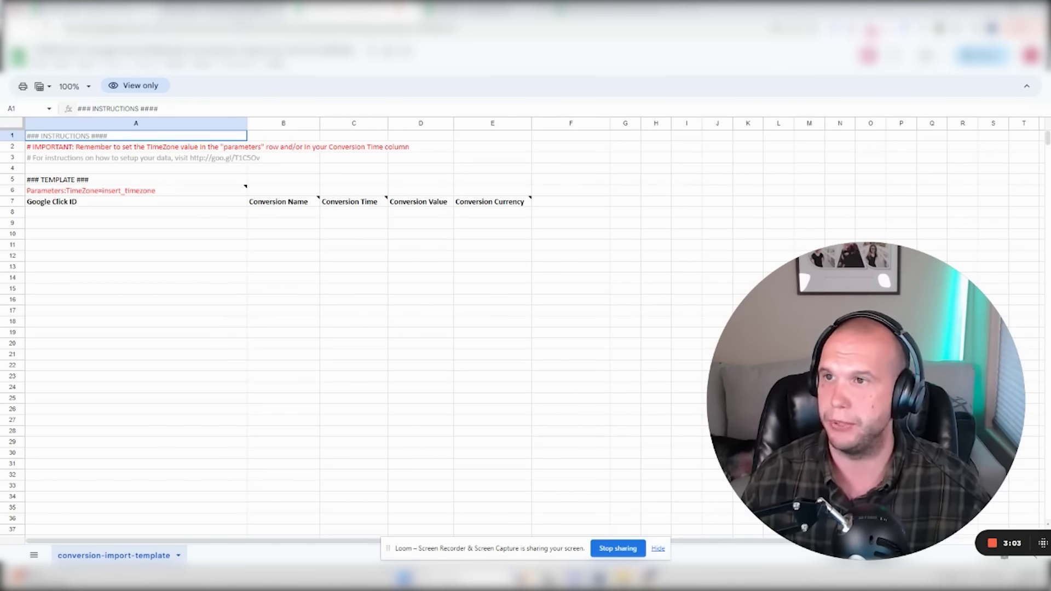
# Compare the report's click IDs in G4:G29 with the import template's columns, then go back to Google Ads.
pyautogui.click(541, 13)
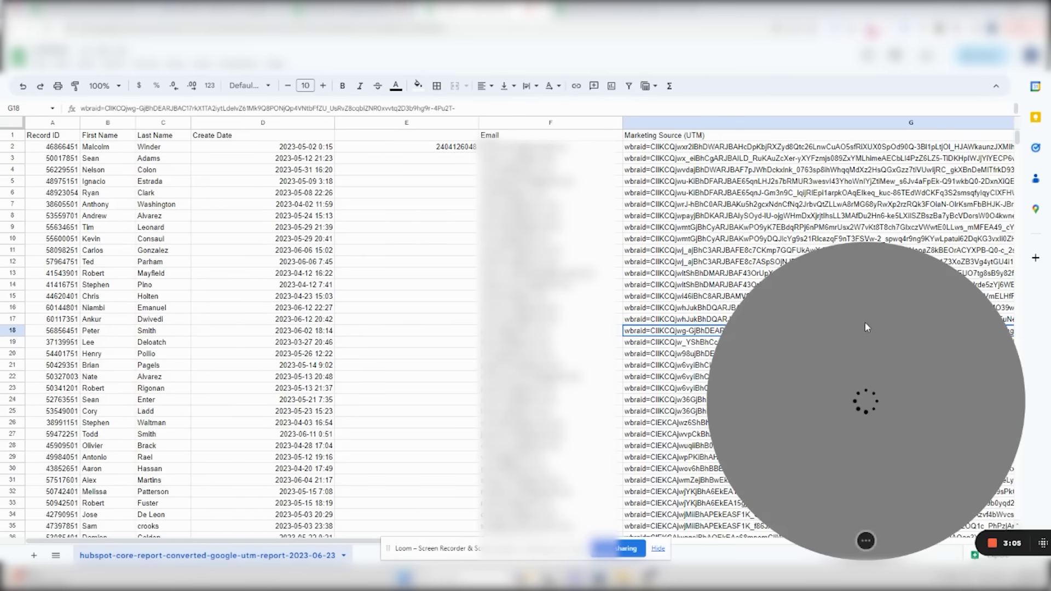
pyautogui.moveTo(866, 328); pyautogui.dragTo(203, 292)
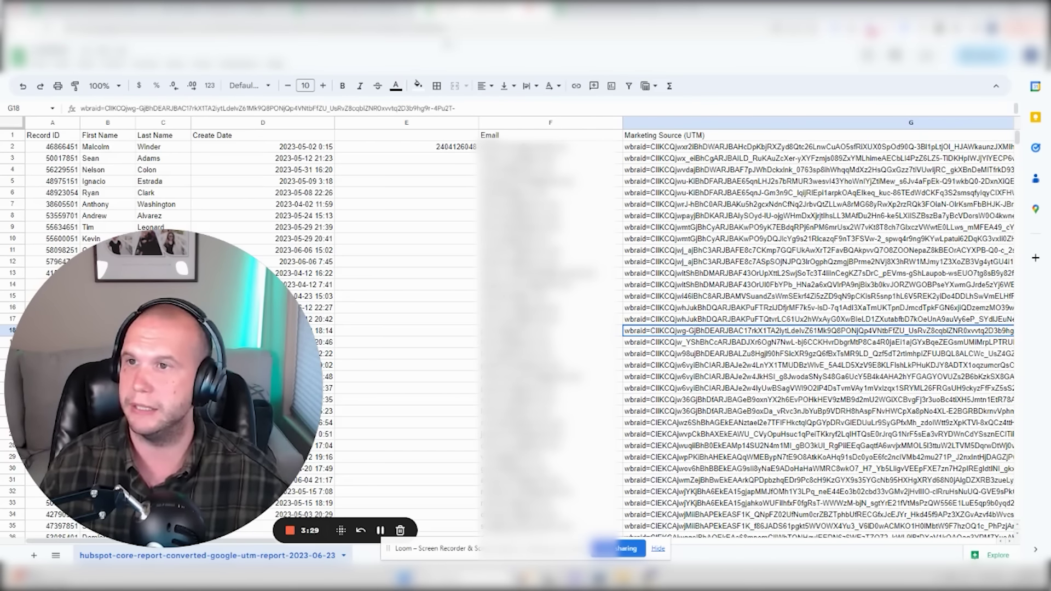
pyautogui.hotkey('ctrl', 'Tab')
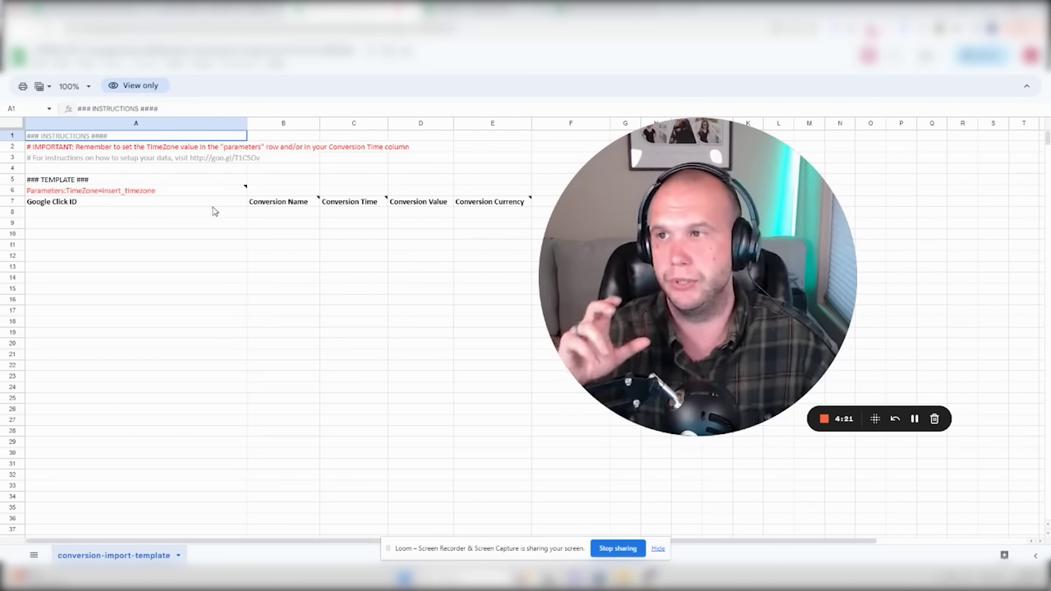
pyautogui.hotkey('ctrl', 'Tab')
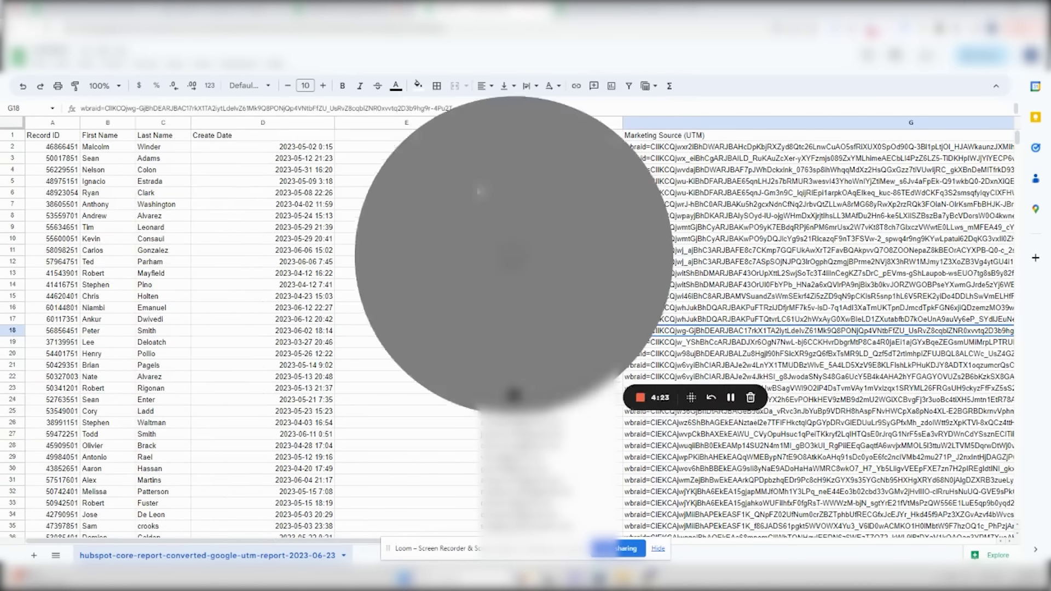
pyautogui.moveTo(673, 170); pyautogui.dragTo(684, 459)
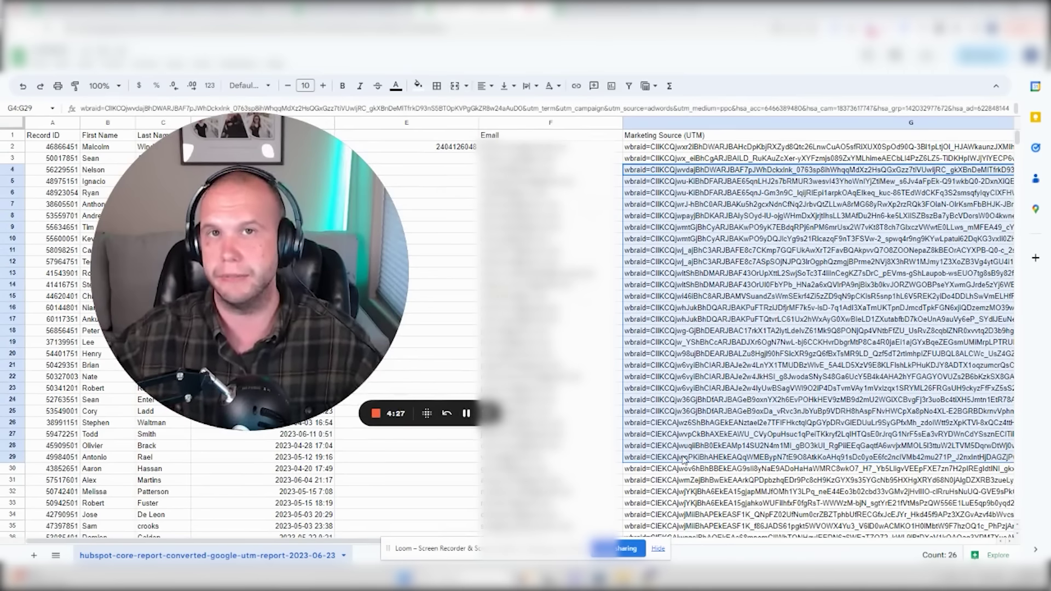
pyautogui.moveTo(338, 209); pyautogui.dragTo(880, 282)
pyautogui.click(224, 12)
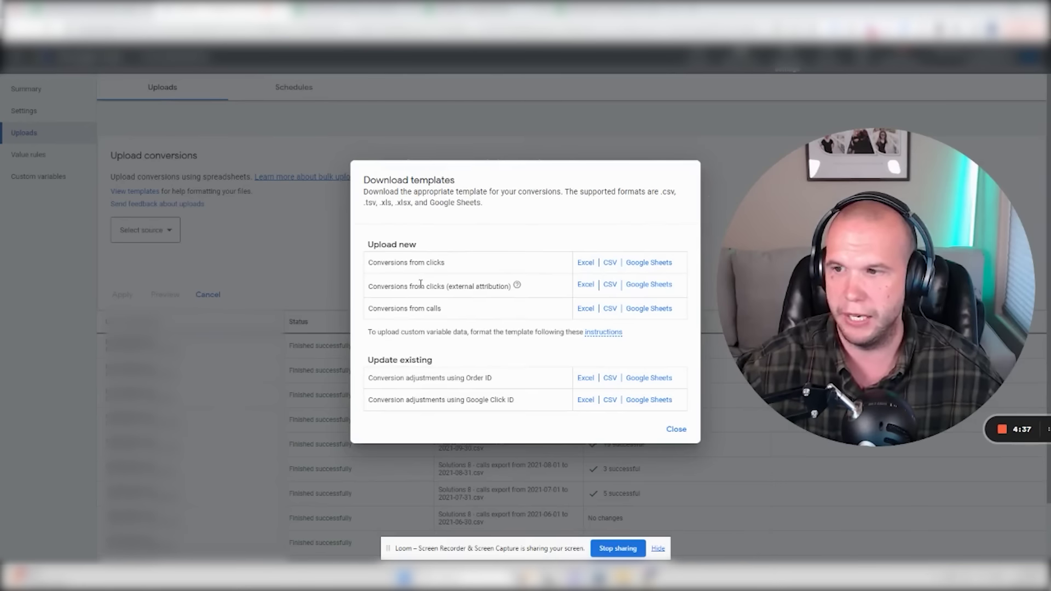
# Review the conversions-from-clicks template rows and close the upload templates list.
pyautogui.moveTo(410, 263); pyautogui.dragTo(423, 311)
pyautogui.click(426, 309)
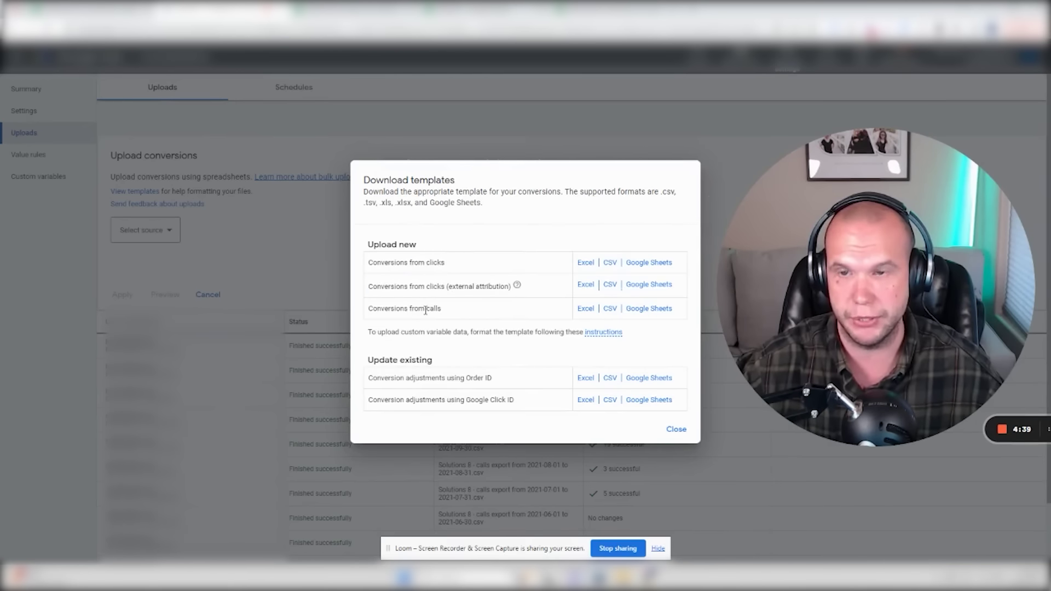
pyautogui.click(677, 430)
# Turn on enhanced conversions for leads in Settings and ask which data-collection method to use.
pyautogui.click(45, 117)
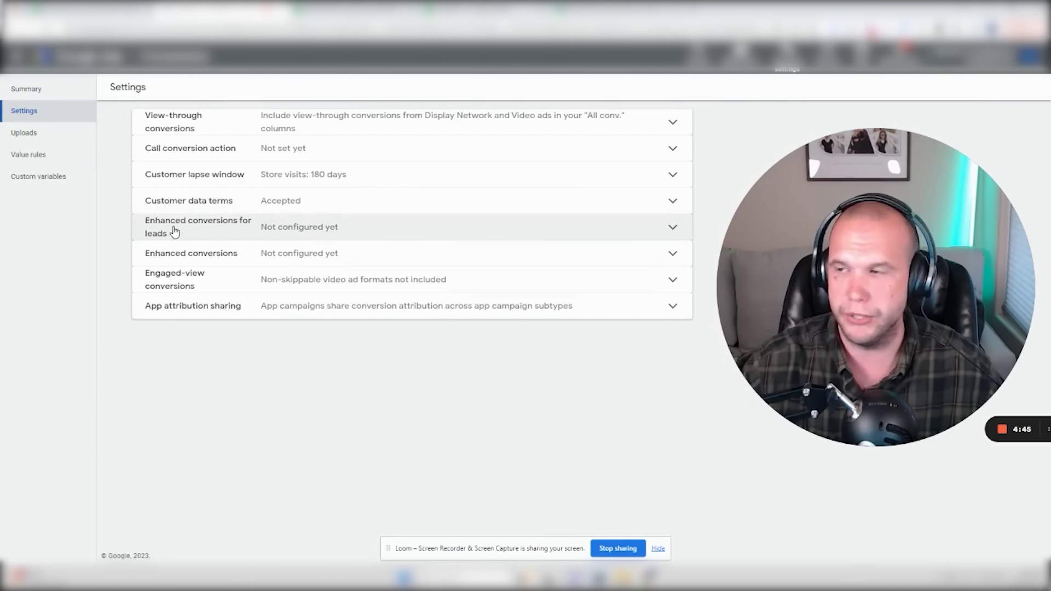
pyautogui.click(205, 230)
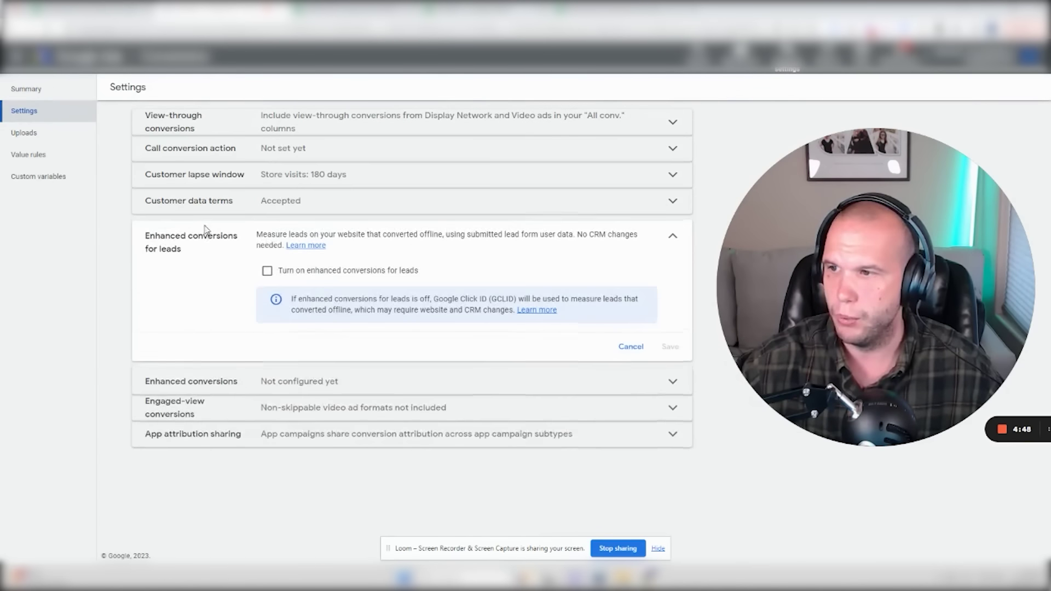
pyautogui.click(280, 273)
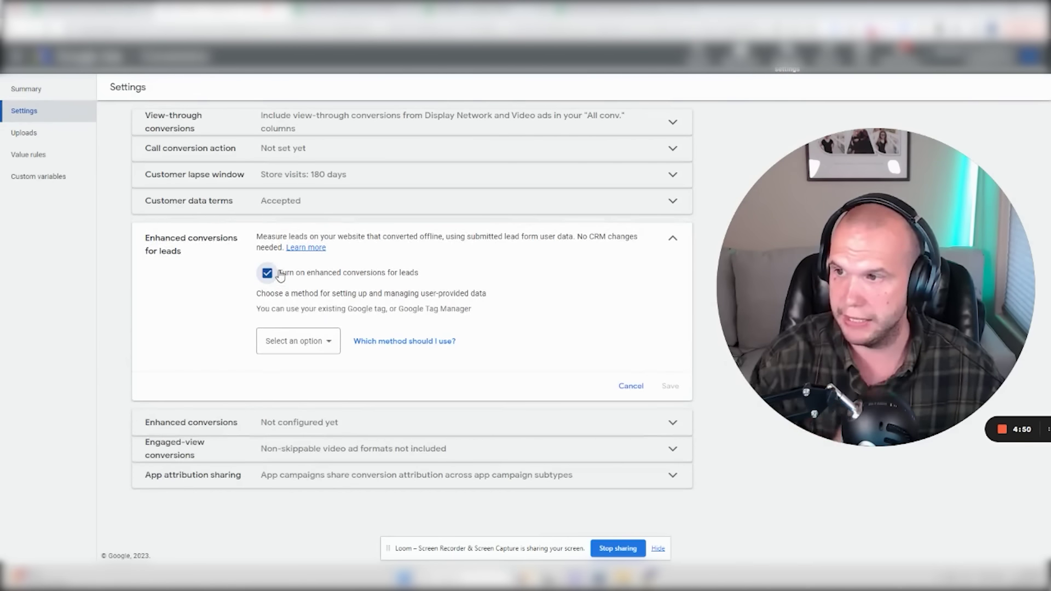
pyautogui.click(300, 343)
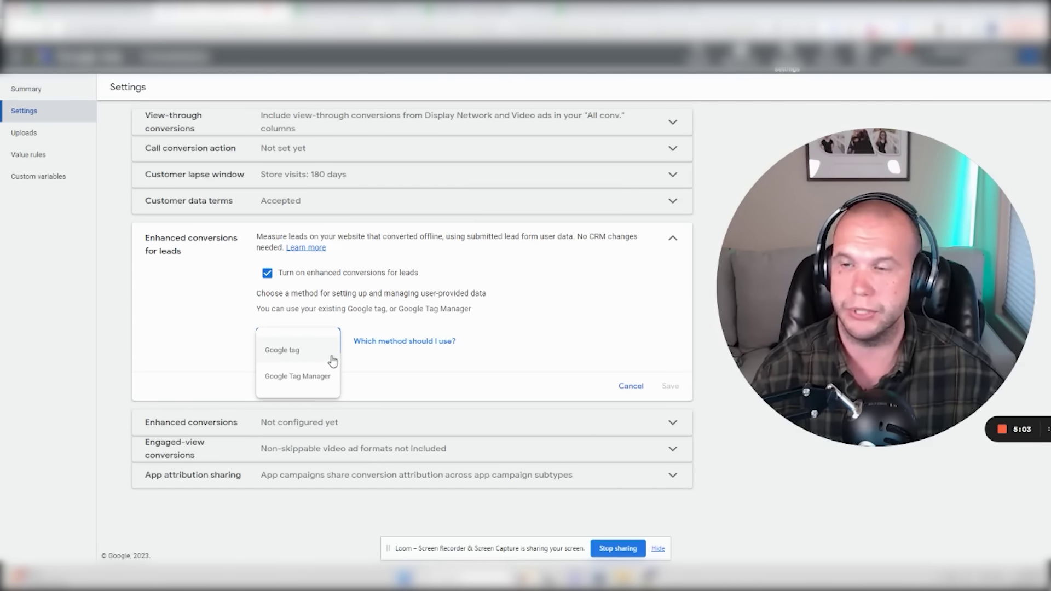
pyautogui.click(446, 302)
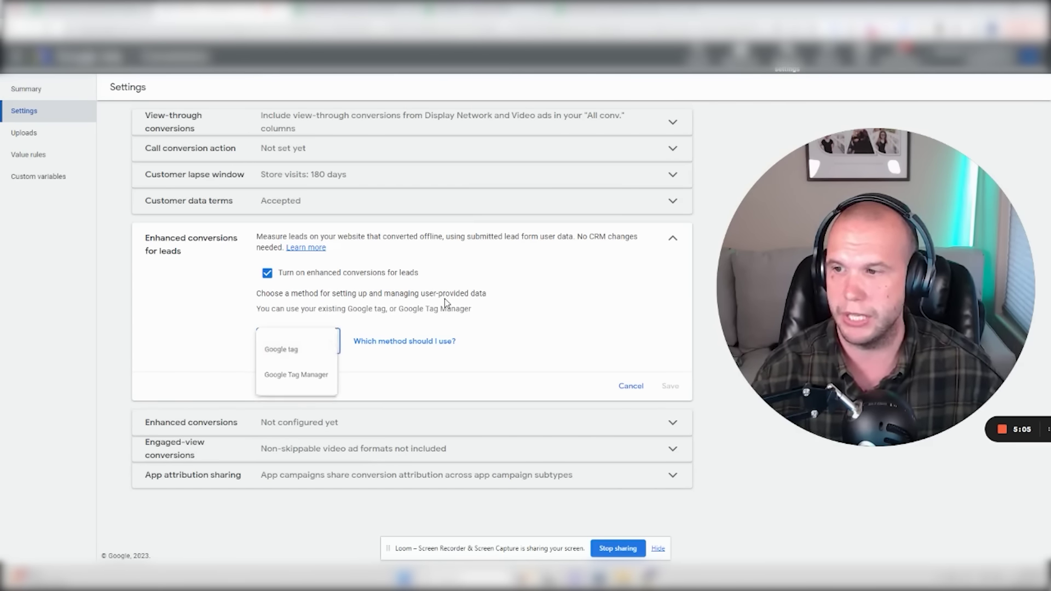
pyautogui.click(416, 341)
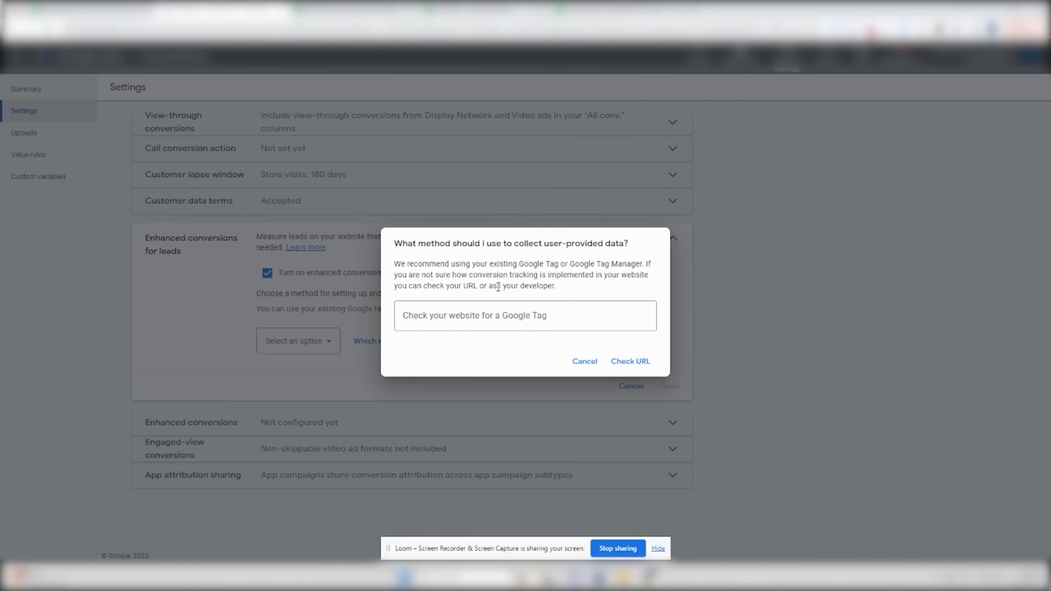
# Scan the pasted website address for a Google tag and choose Google Tag Manager as the method.
pyautogui.click(513, 315)
pyautogui.write('https://sol8.com/')
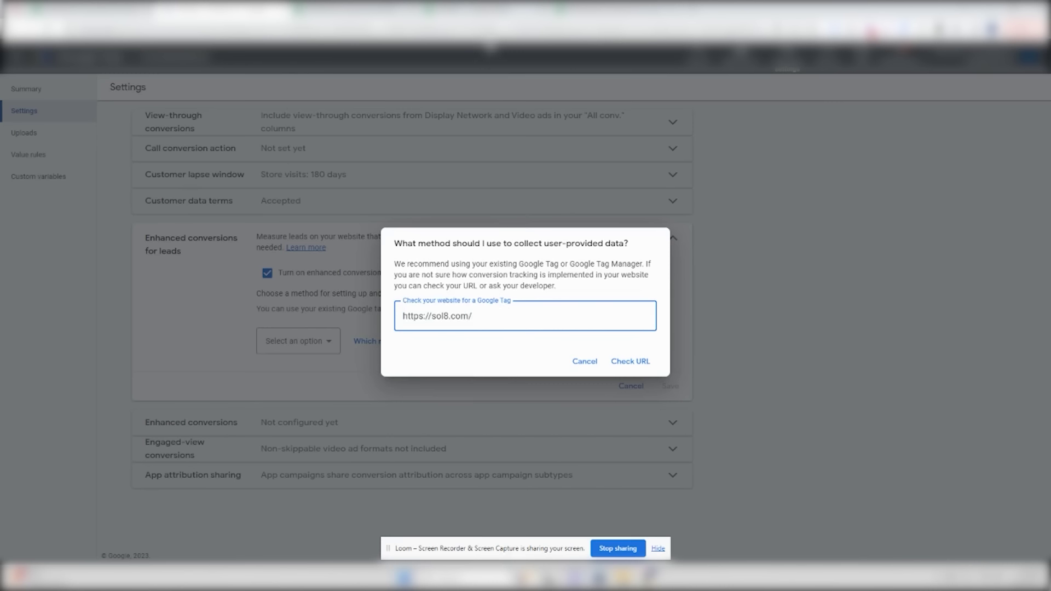
pyautogui.click(623, 364)
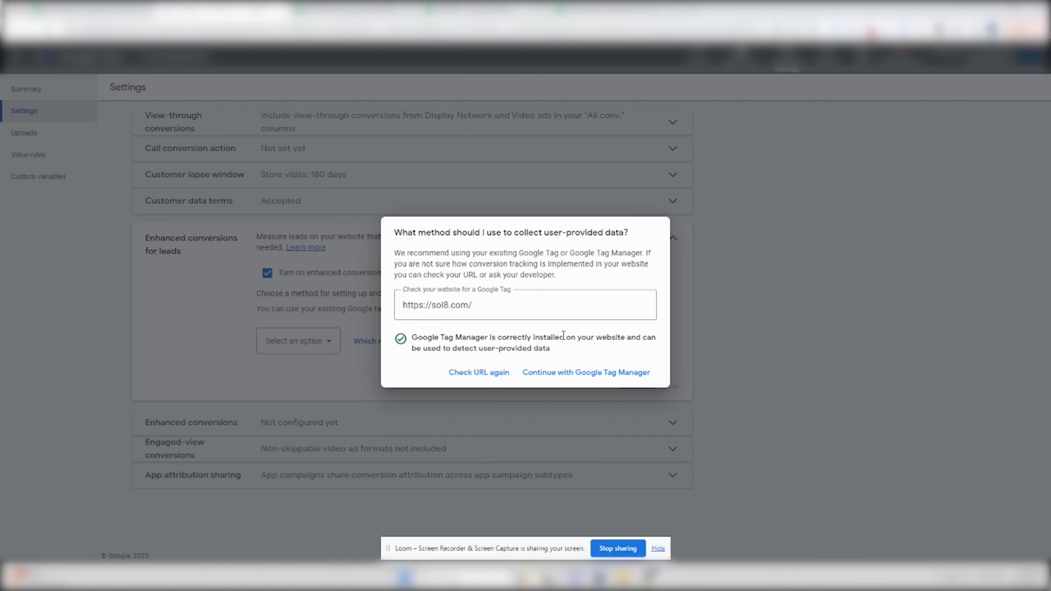
pyautogui.click(561, 376)
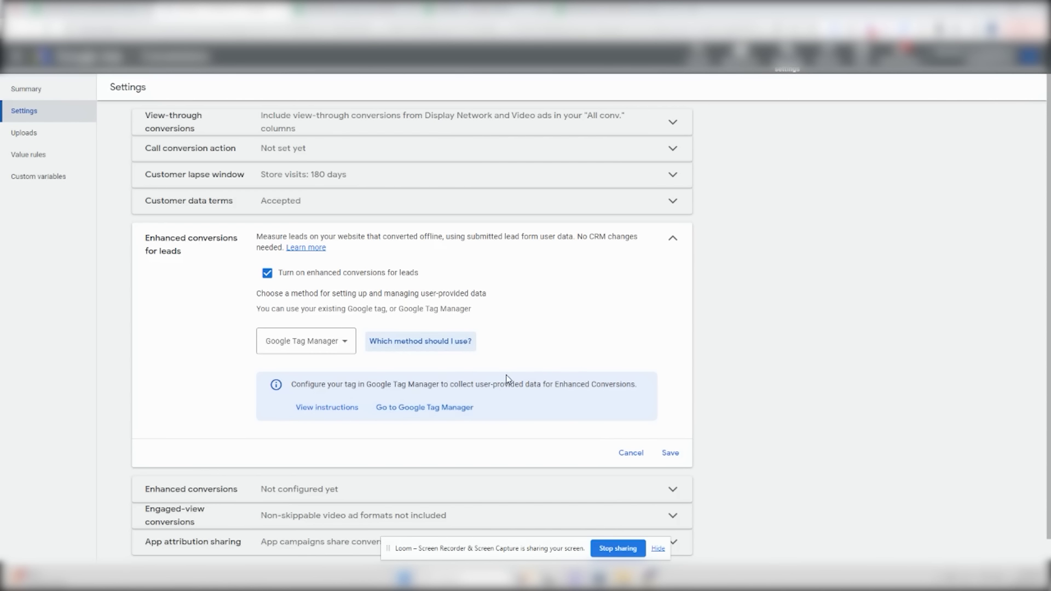
# Read the Tag Manager setup help, then save the enhanced conversions for leads setting and reopen it.
pyautogui.click(342, 408)
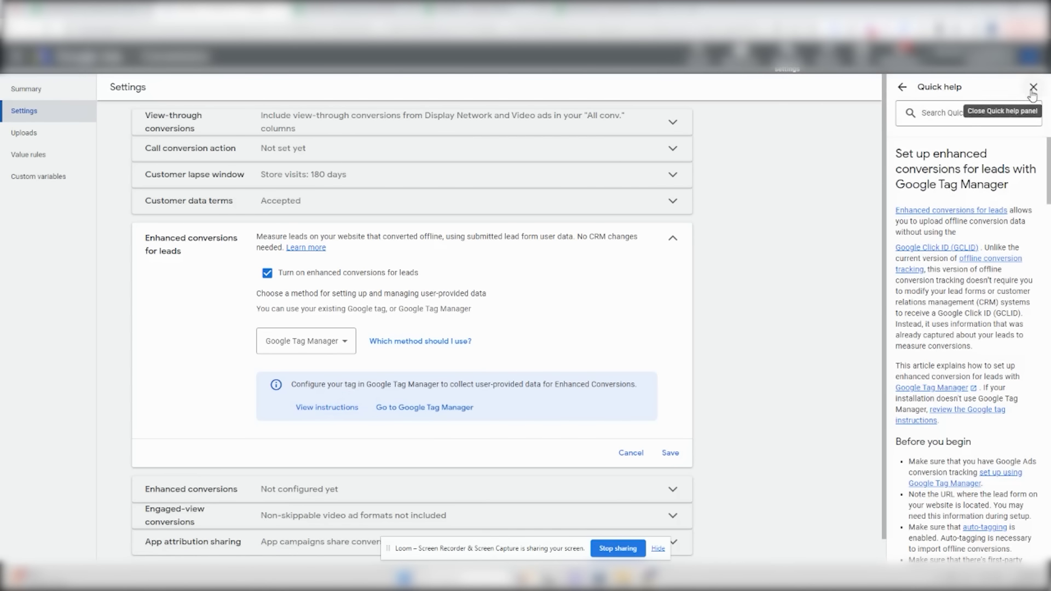
pyautogui.scroll(-5, 1035, 368)
pyautogui.scroll(-10, 1035, 368)
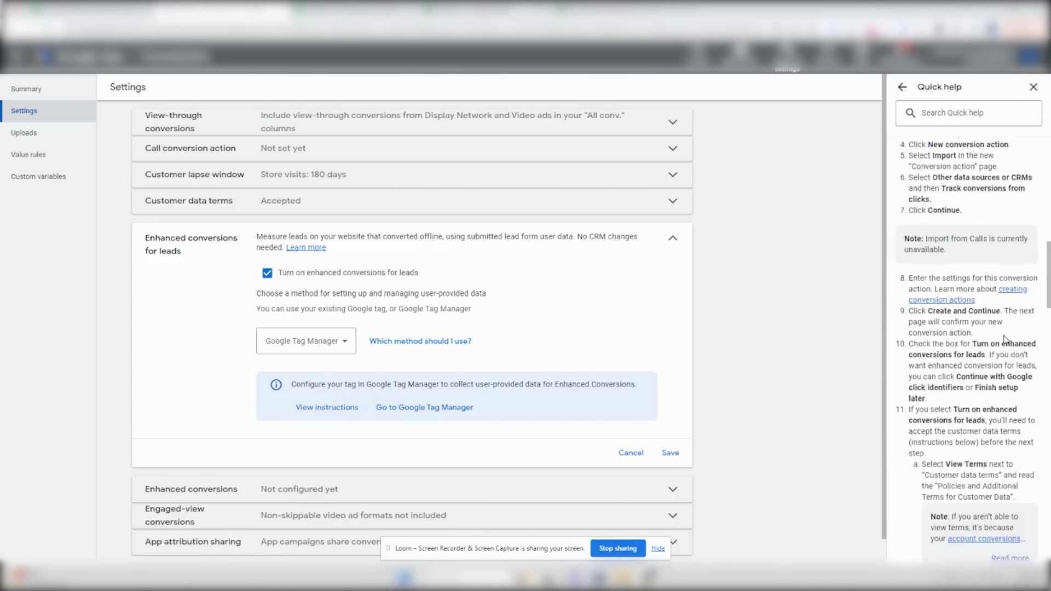
pyautogui.click(1033, 90)
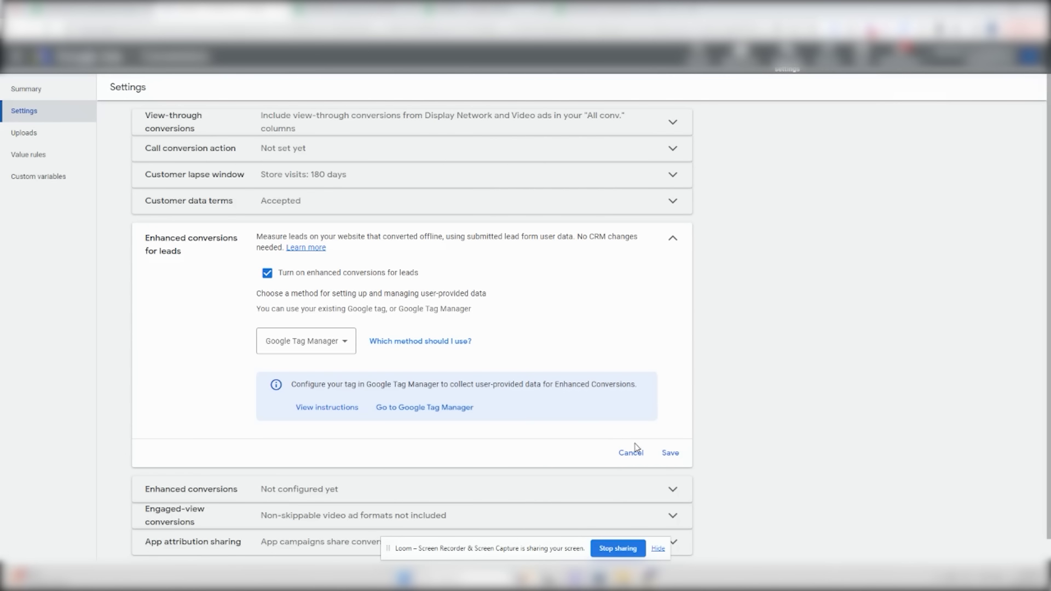
pyautogui.click(672, 455)
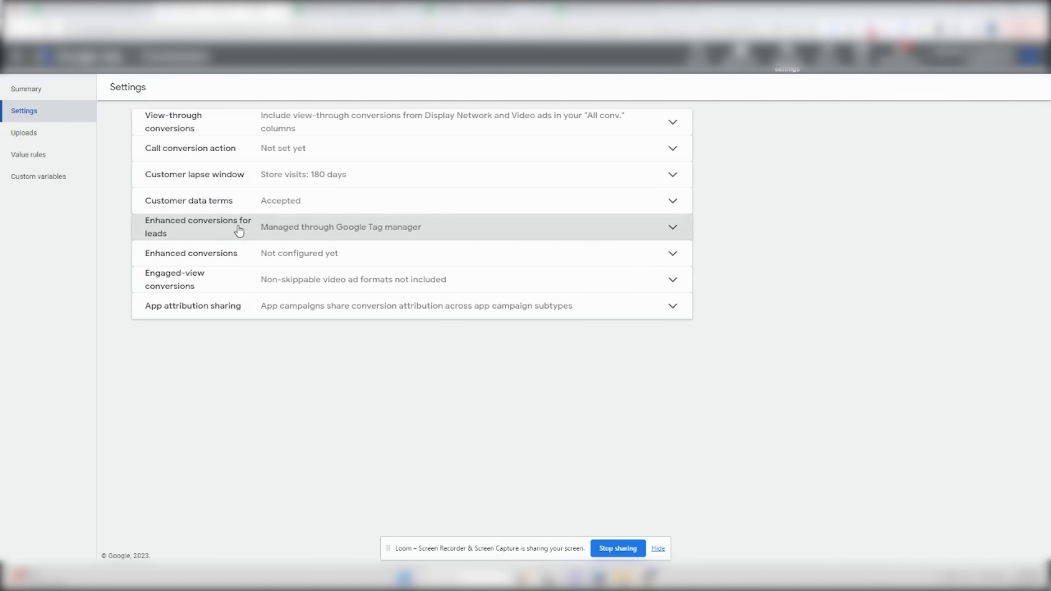
pyautogui.click(324, 236)
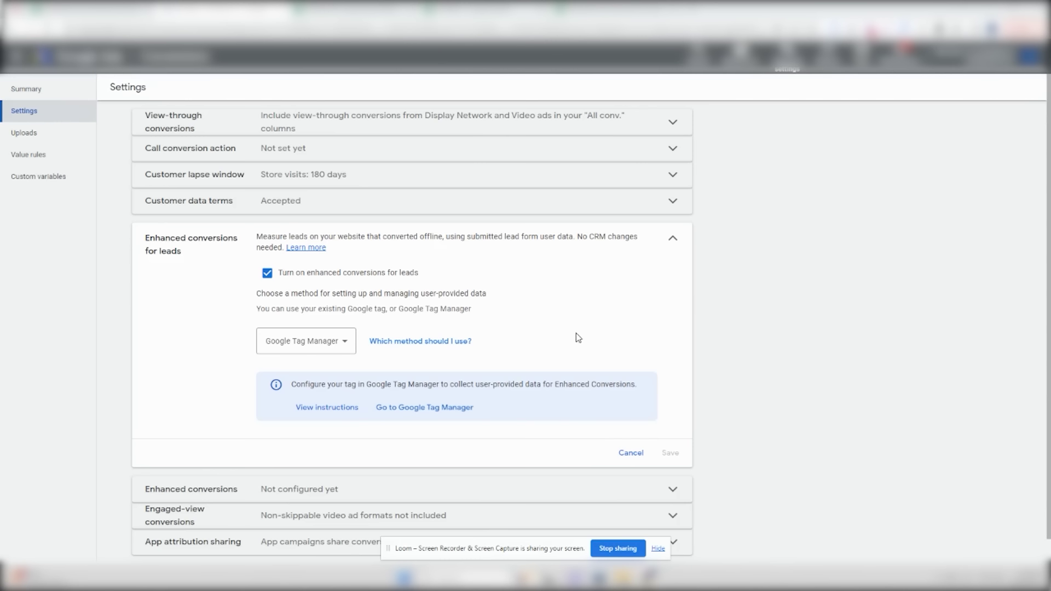
# Cancel the reopened settings and view the upload templates from a new upload on Uploads.
pyautogui.click(630, 452)
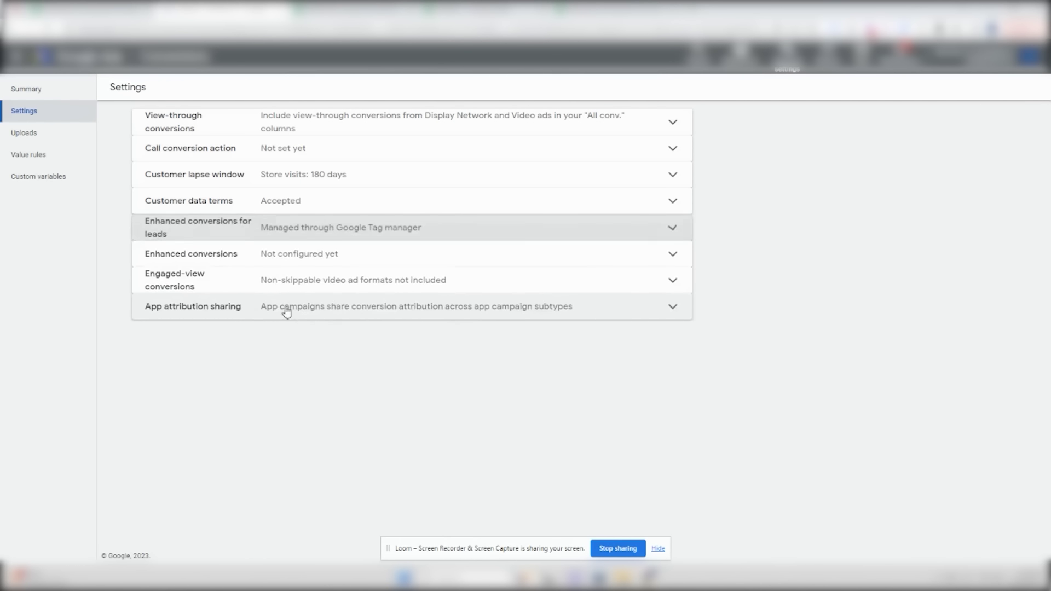
pyautogui.click(13, 135)
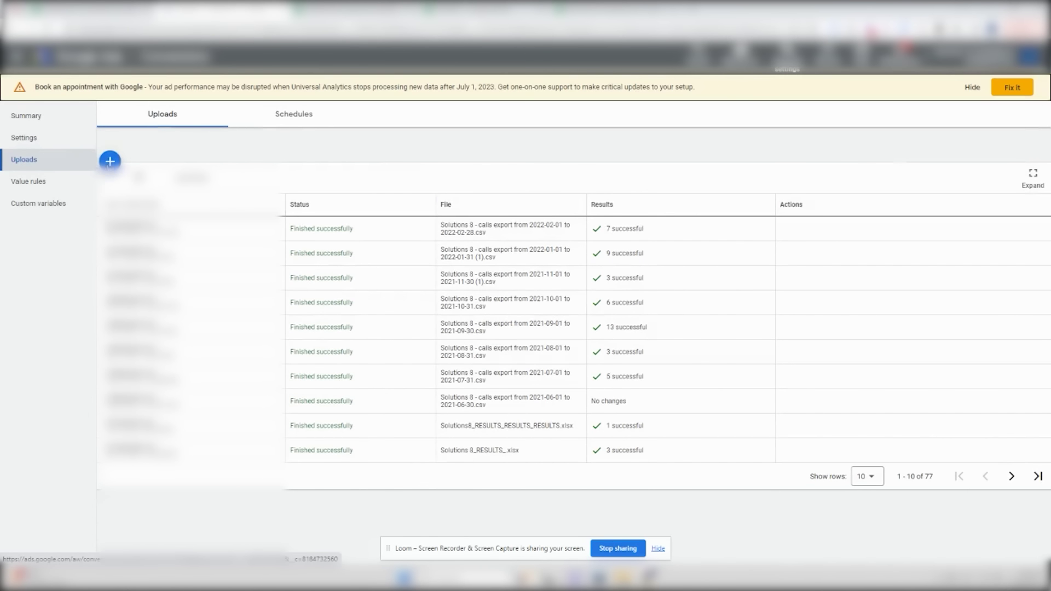
pyautogui.click(110, 162)
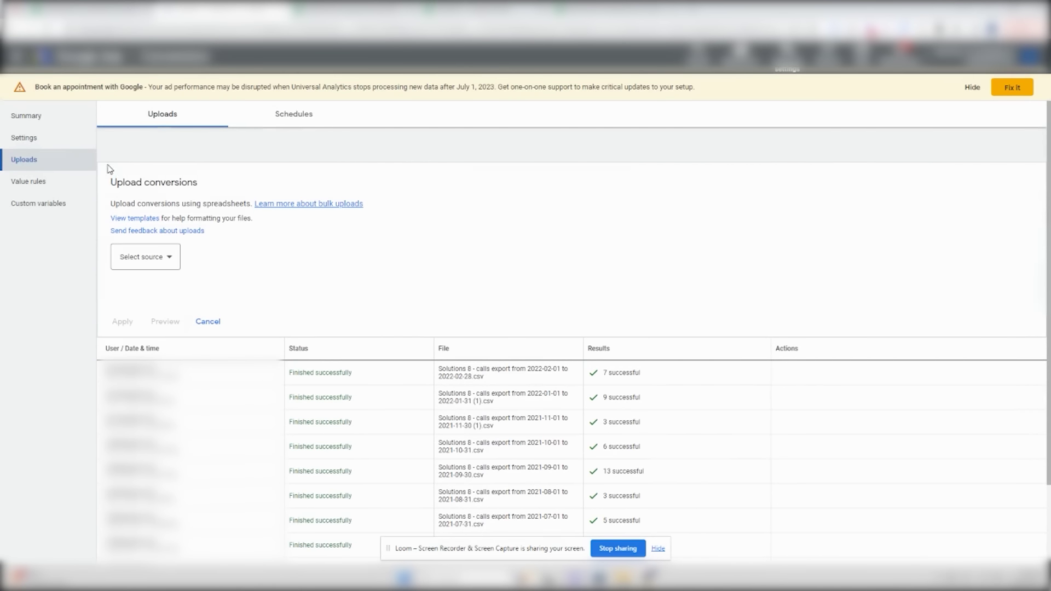
pyautogui.click(145, 221)
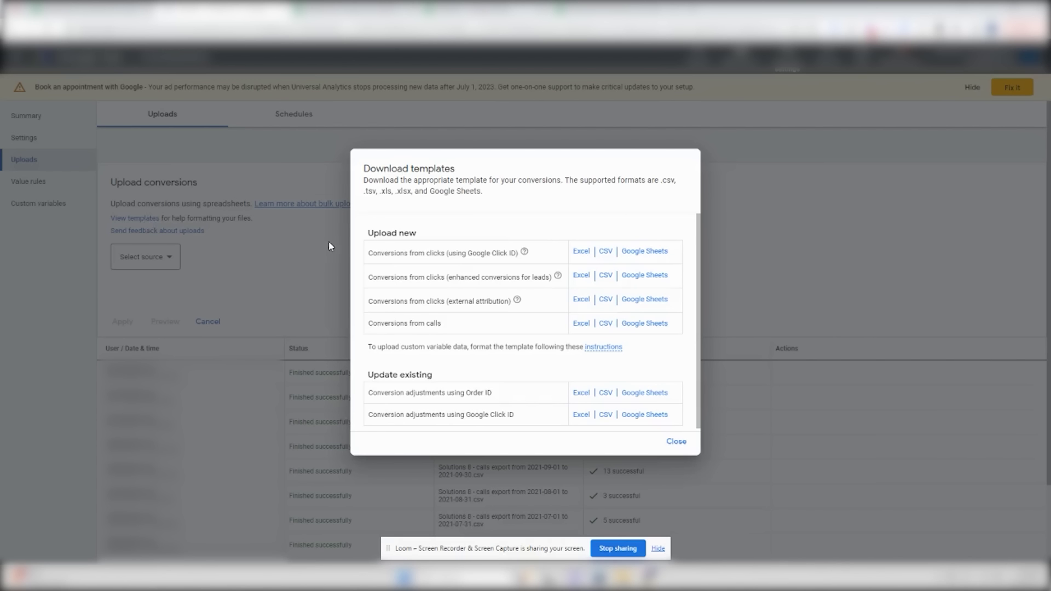
# Open the Conversions from clicks (enhanced conversions for leads) template in Google Sheets.
pyautogui.moveTo(368, 280); pyautogui.dragTo(550, 279)
pyautogui.moveTo(391, 279); pyautogui.dragTo(548, 280)
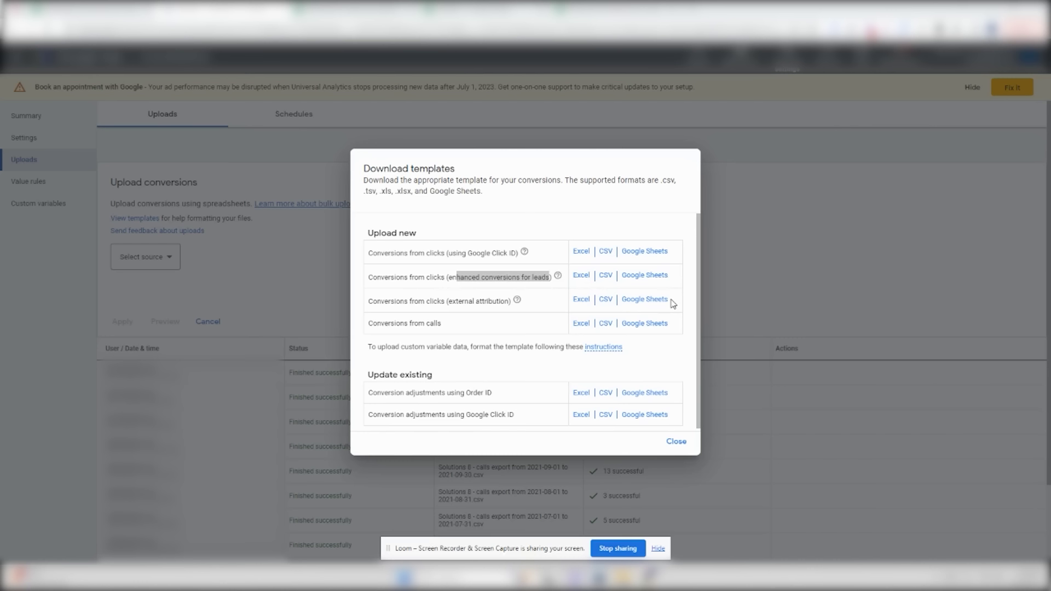
pyautogui.click(406, 279)
pyautogui.moveTo(371, 278); pyautogui.dragTo(552, 277)
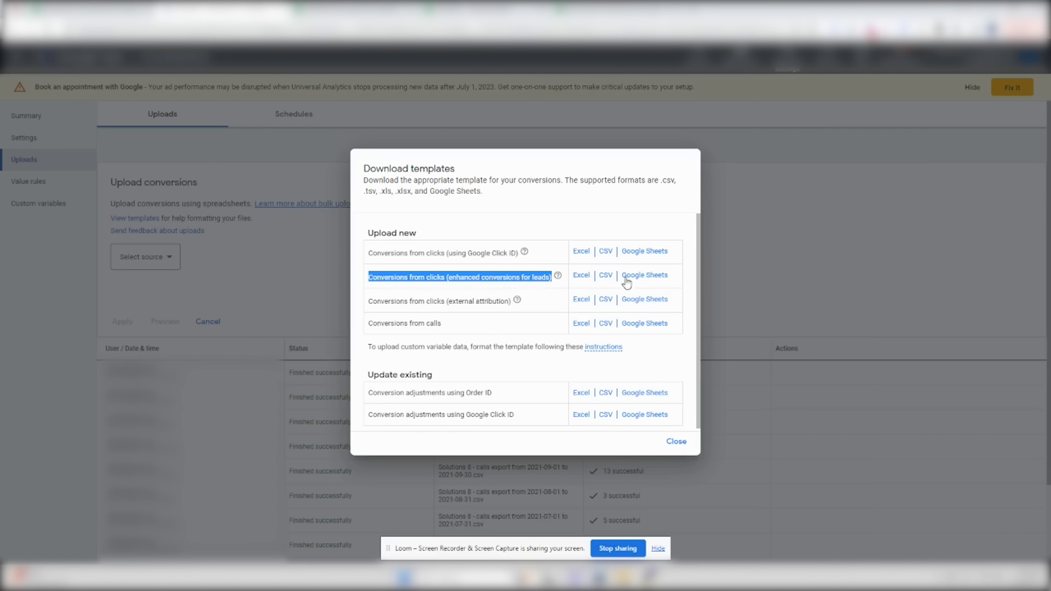
pyautogui.click(647, 276)
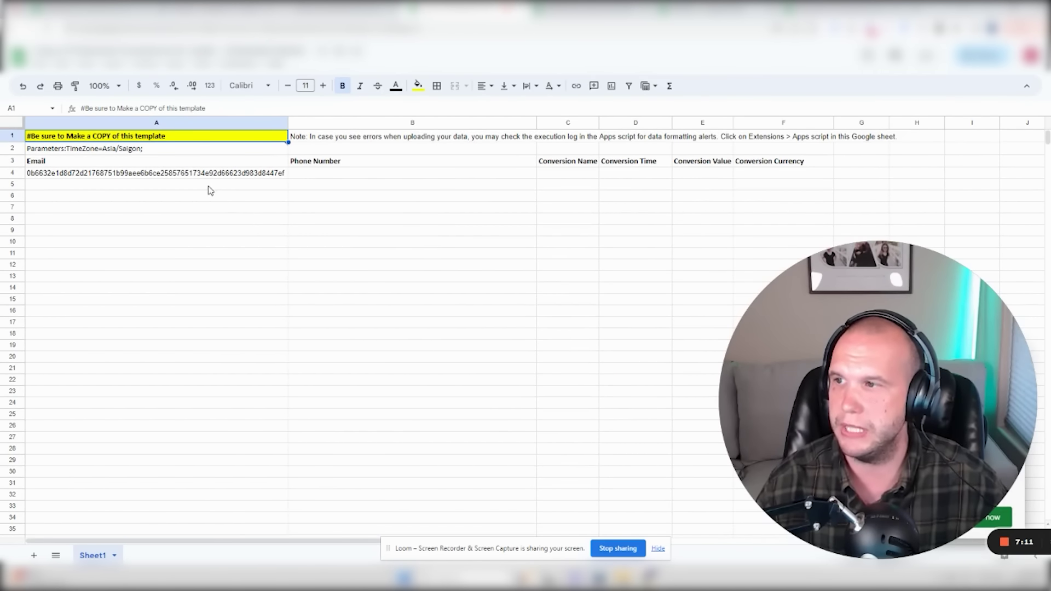
# Switch to the filled-in template copy and select the hashed email in A4.
pyautogui.click(113, 174)
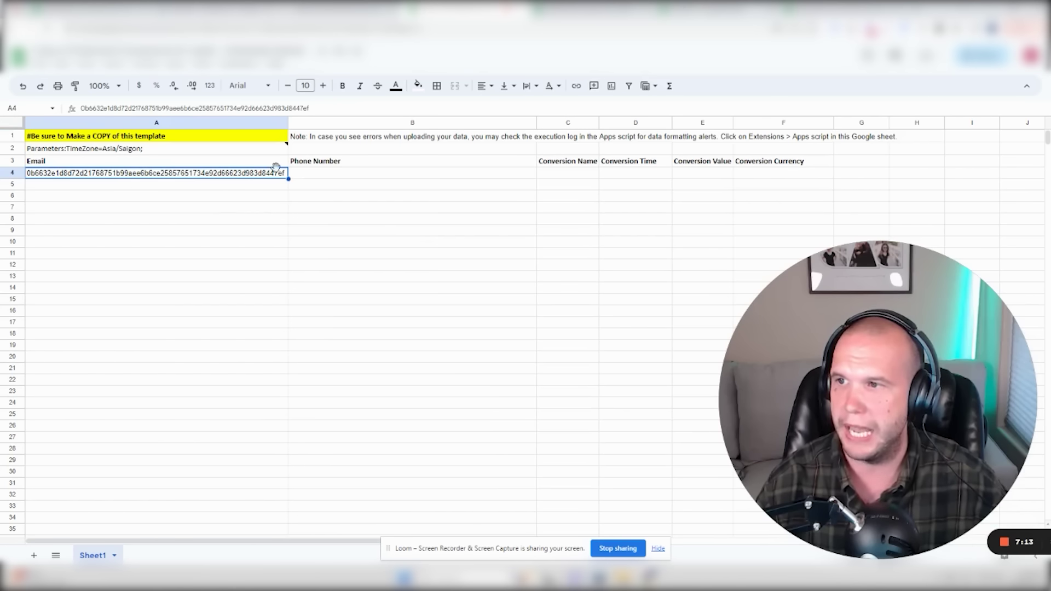
pyautogui.click(300, 175)
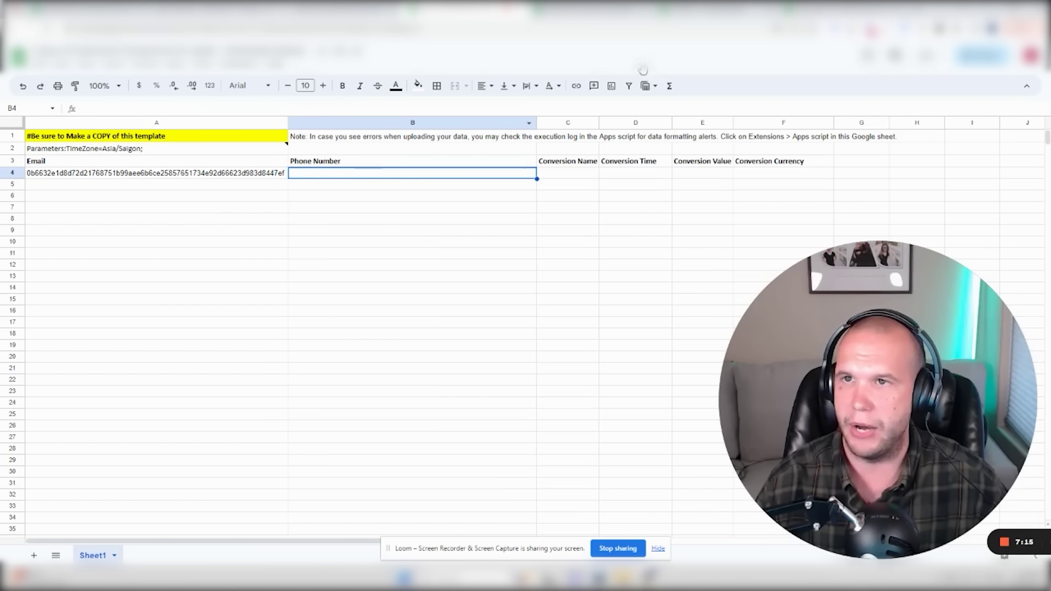
pyautogui.click(720, 9)
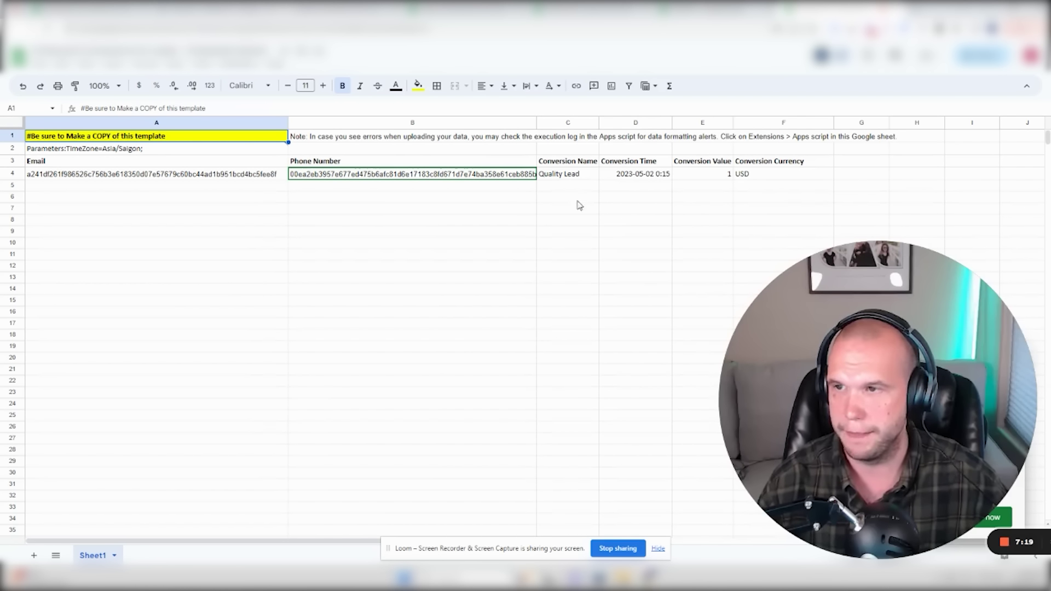
pyautogui.click(378, 210)
pyautogui.click(207, 175)
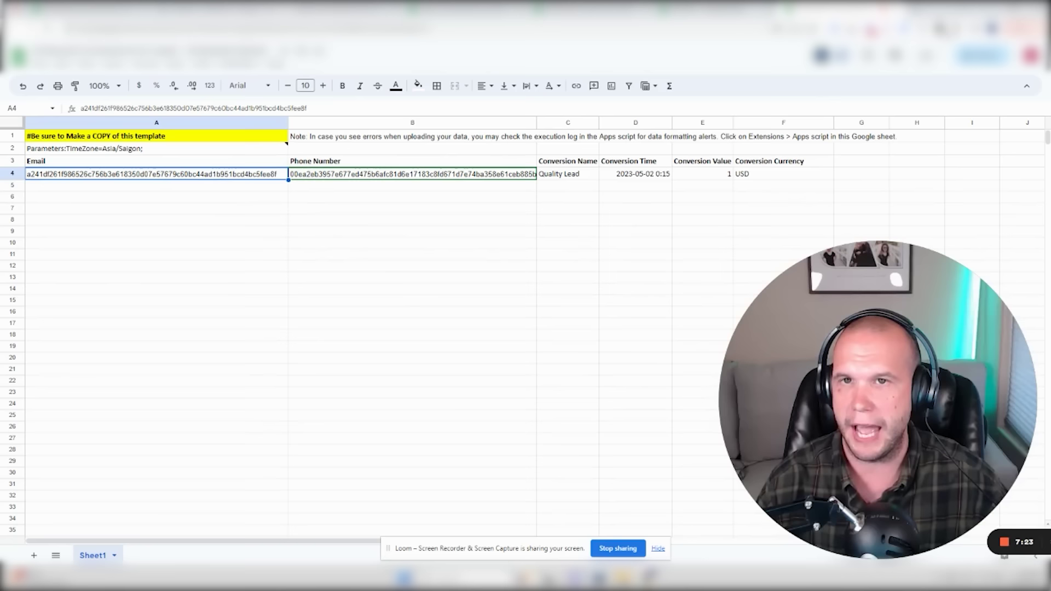
# Open the hash generator extension with SHA-256 as the hash type.
pyautogui.click(951, 34)
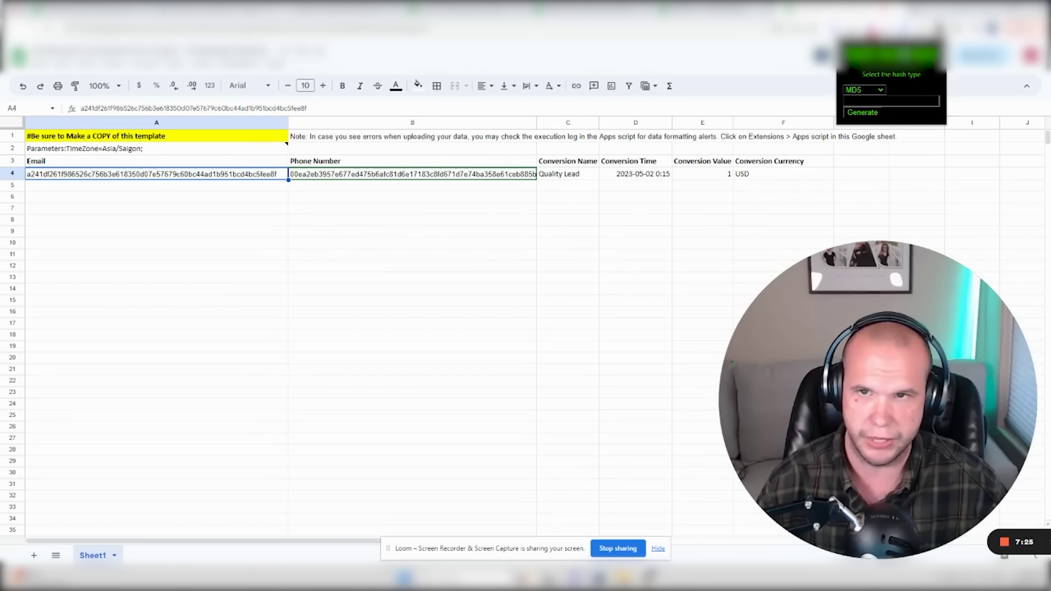
pyautogui.click(864, 90)
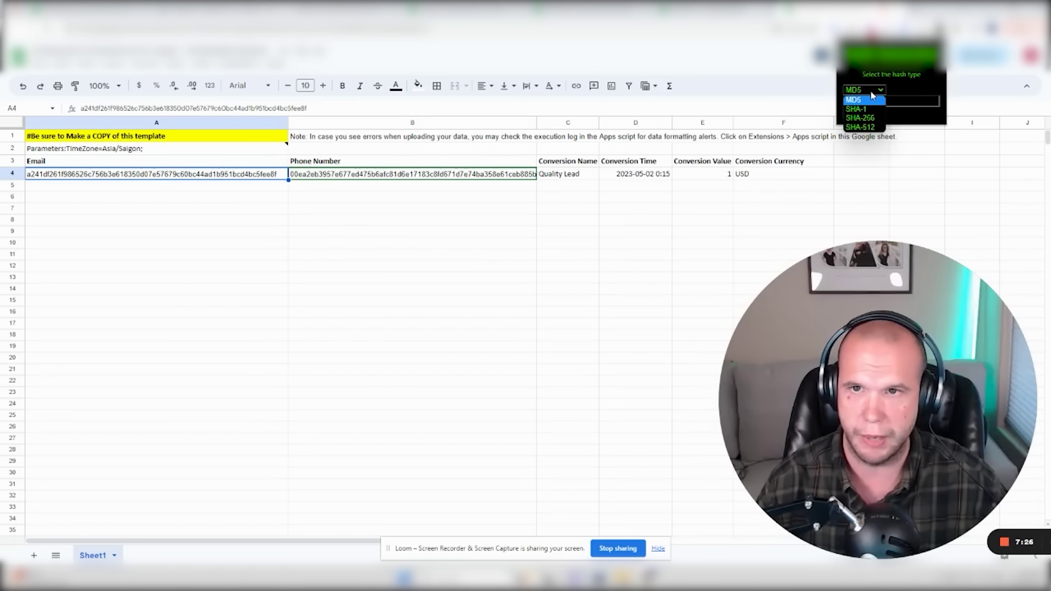
pyautogui.click(861, 118)
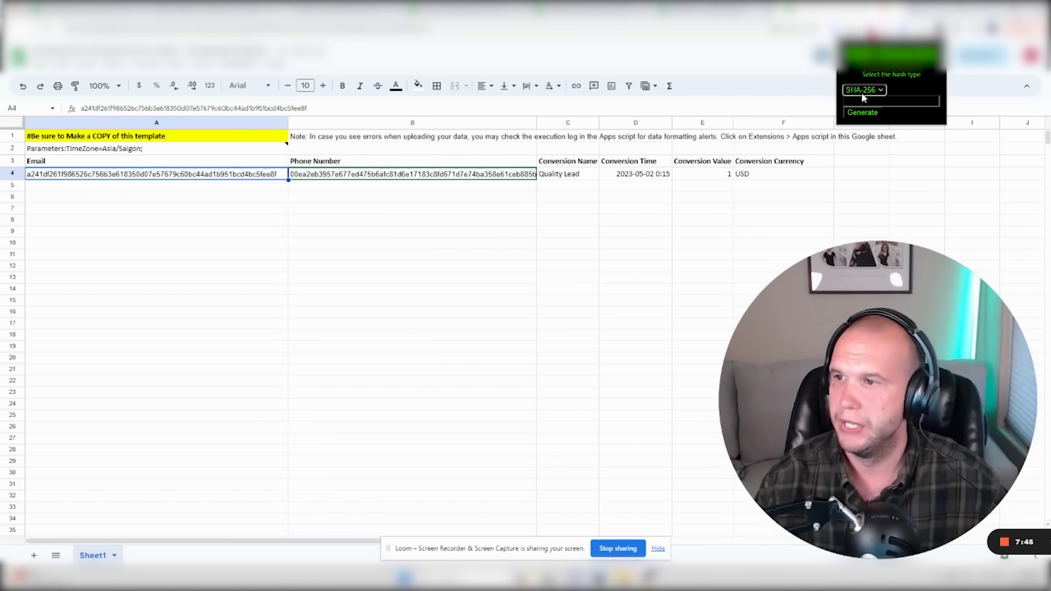
# Replace A4 and B4 with a plain test email address and a test phone number.
pyautogui.click(425, 190)
pyautogui.click(257, 178)
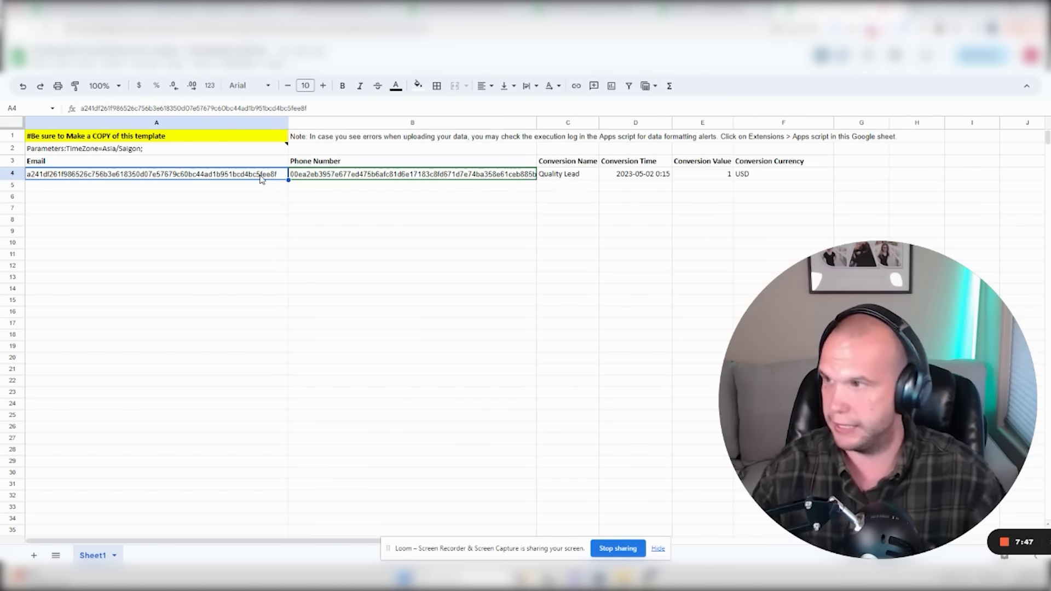
pyautogui.write('test@gmail')
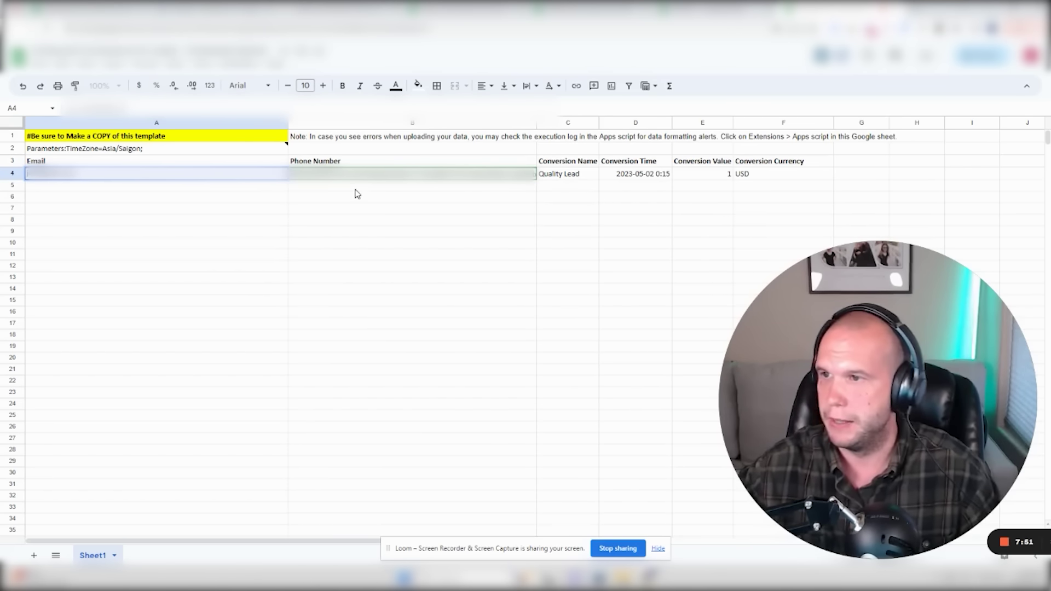
pyautogui.press('Tab')
pyautogui.write('+1')
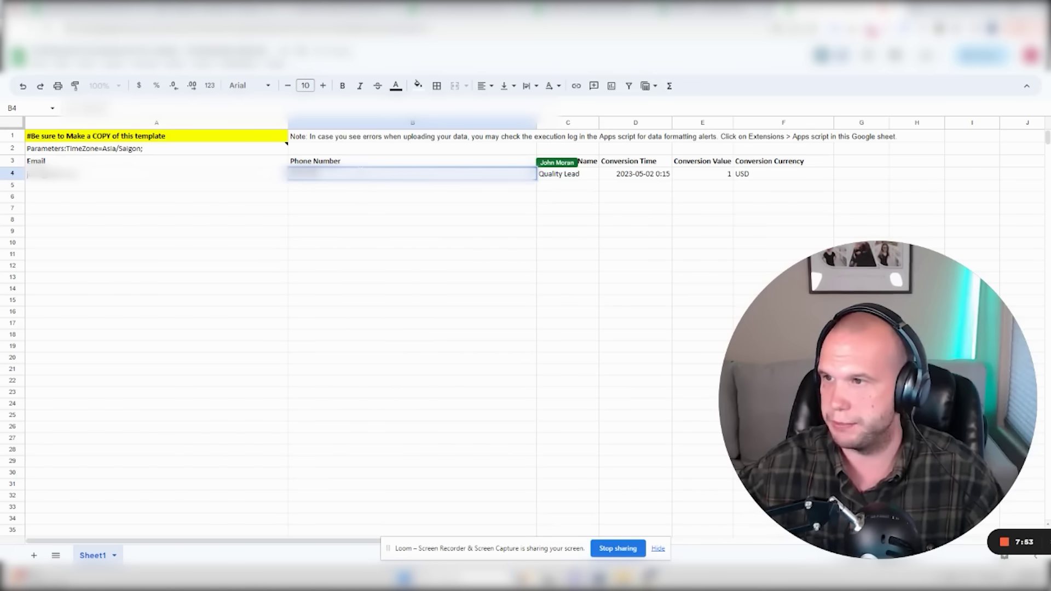
pyautogui.click(401, 221)
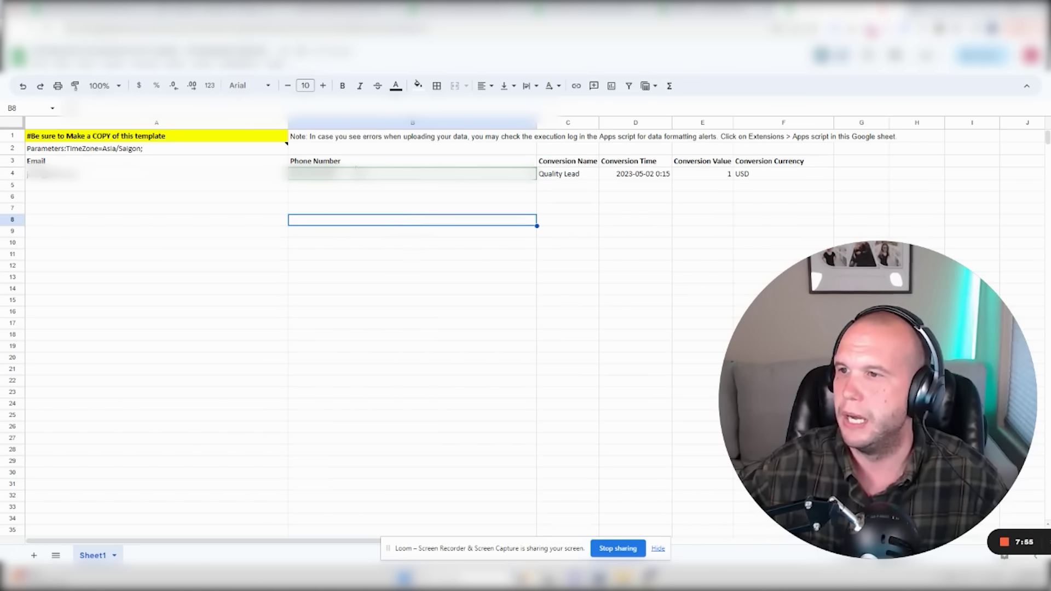
pyautogui.doubleClick(325, 177)
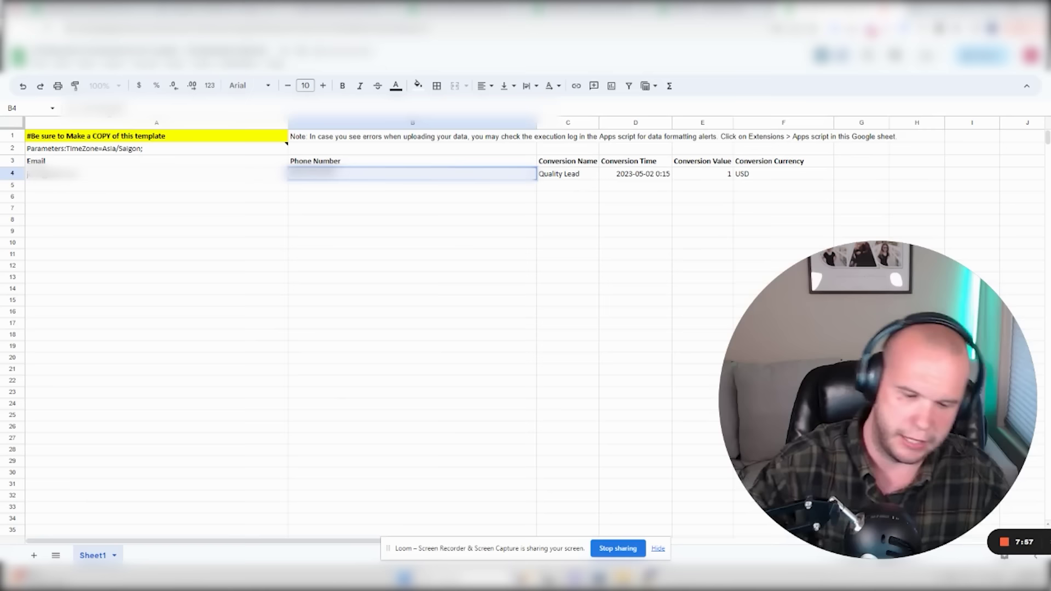
pyautogui.click(318, 211)
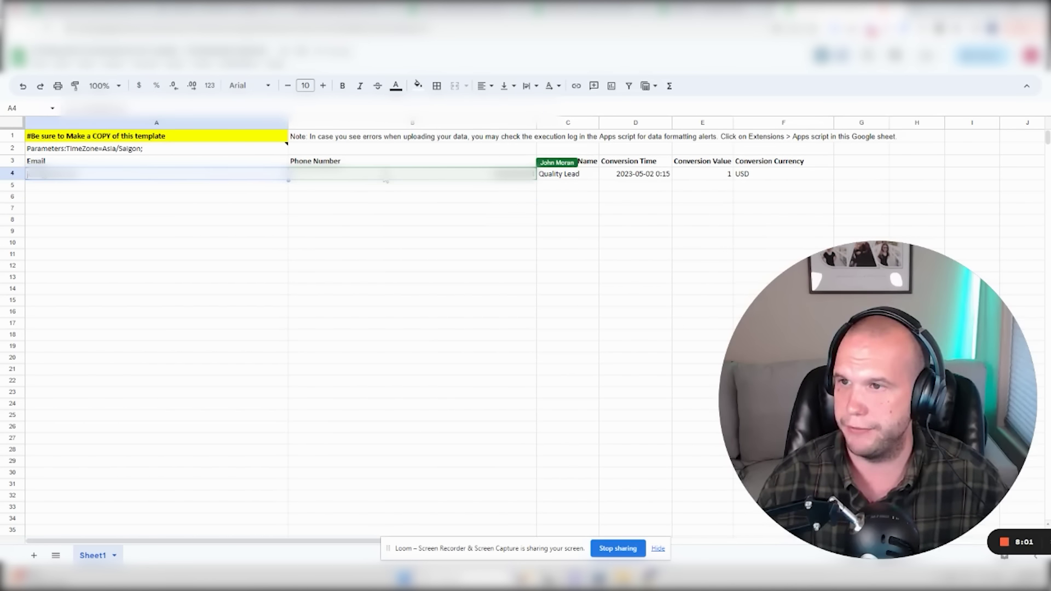
# Copy the plain email from A4 and reopen the hash generator.
pyautogui.click(577, 176)
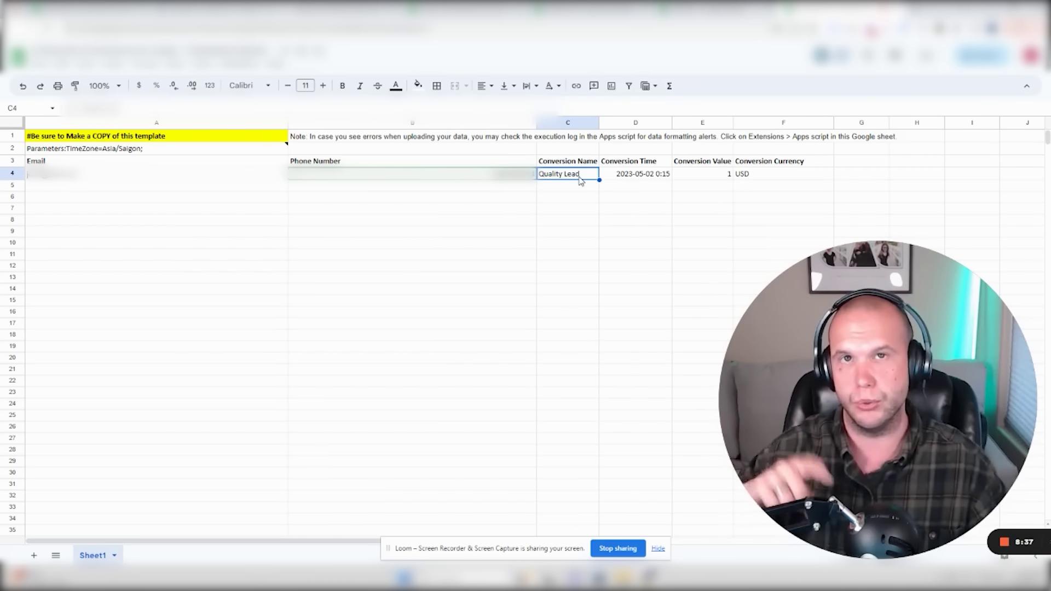
pyautogui.press('Left')
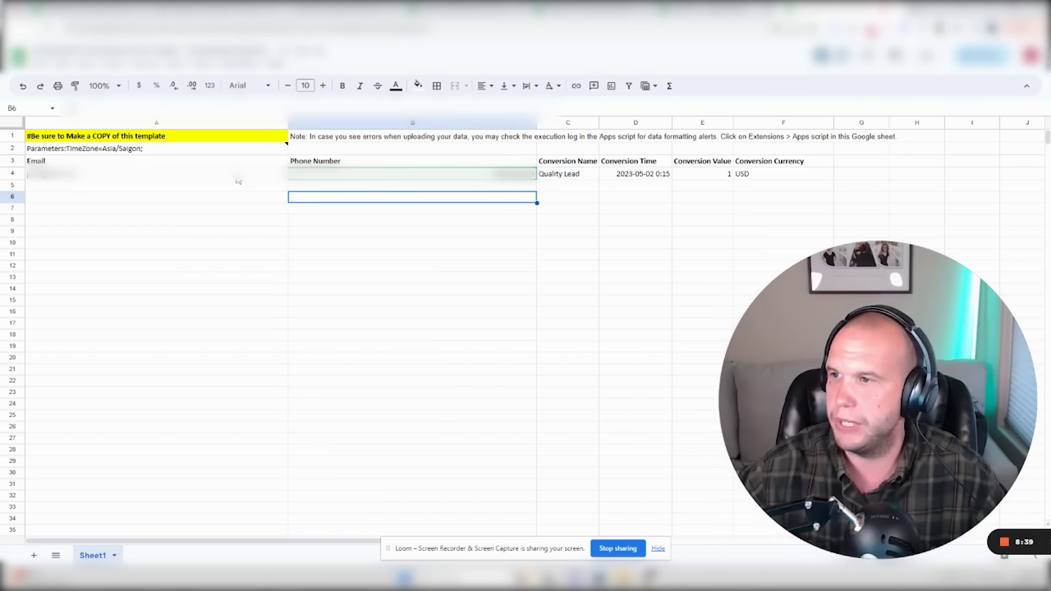
pyautogui.press('Left')
pyautogui.hotkey('ctrl', 'c')
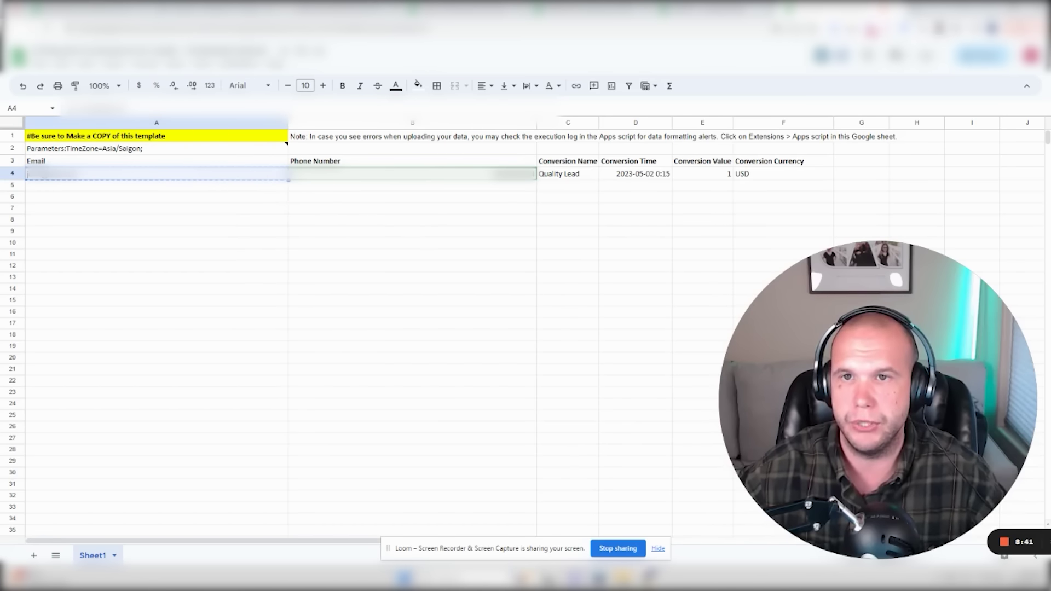
pyautogui.click(939, 27)
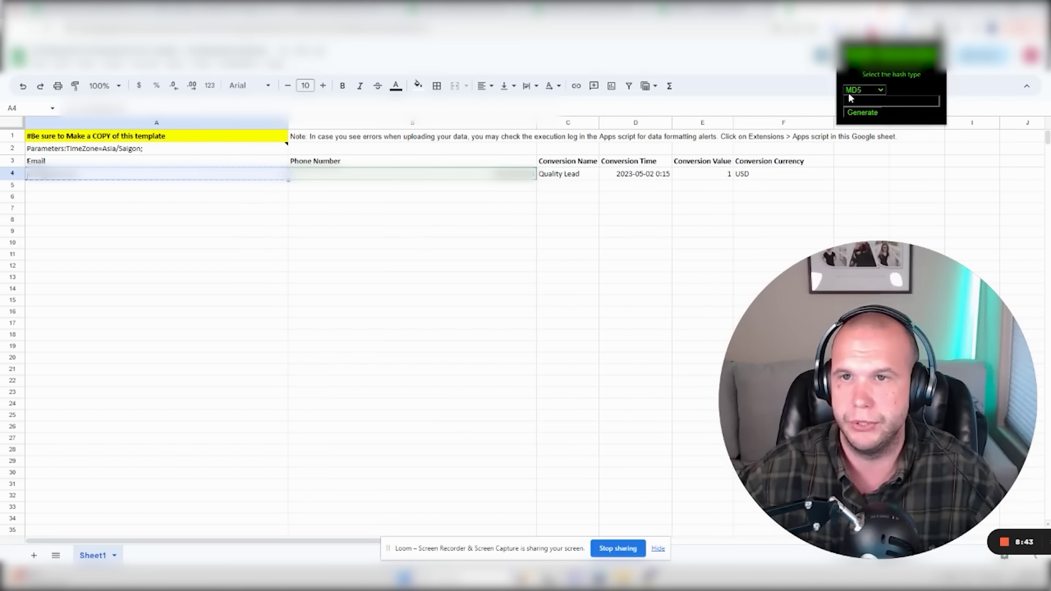
# Generate the email's SHA-256 hash and paste it into A4.
pyautogui.hotkey('ctrl', 'v')
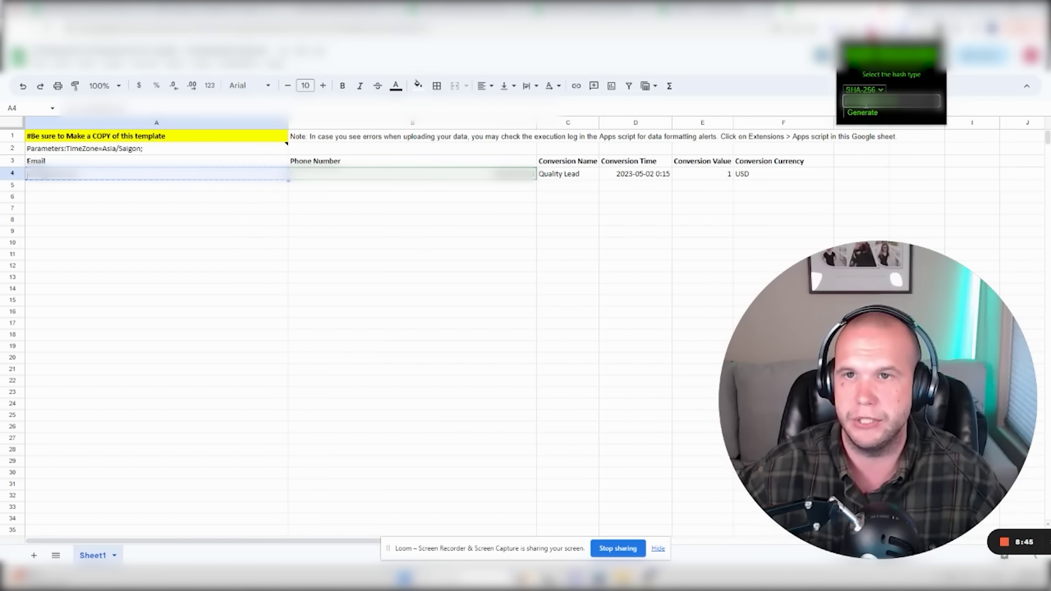
pyautogui.click(862, 112)
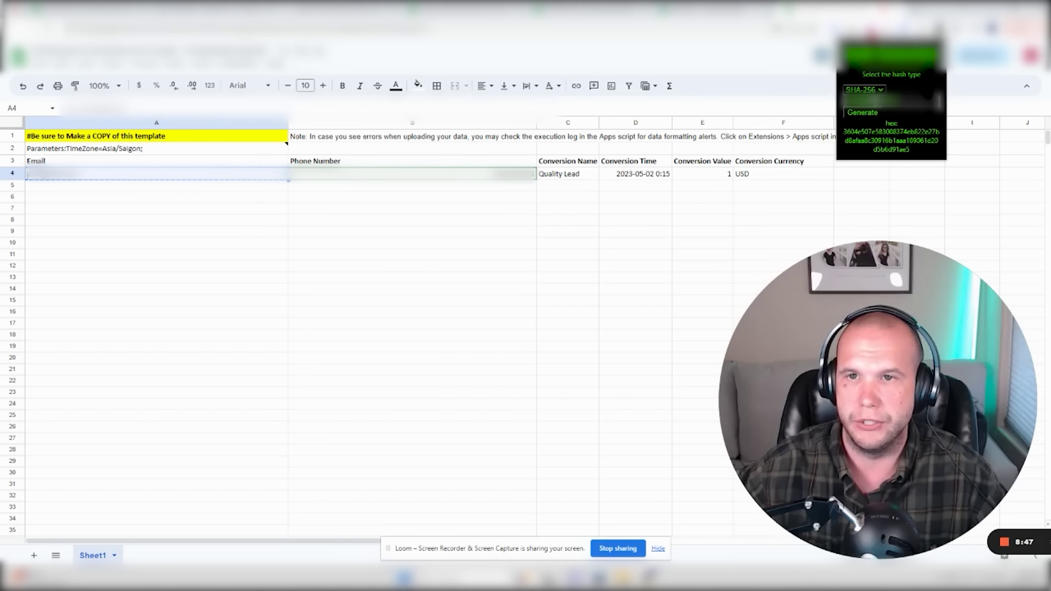
pyautogui.moveTo(914, 158); pyautogui.dragTo(843, 133)
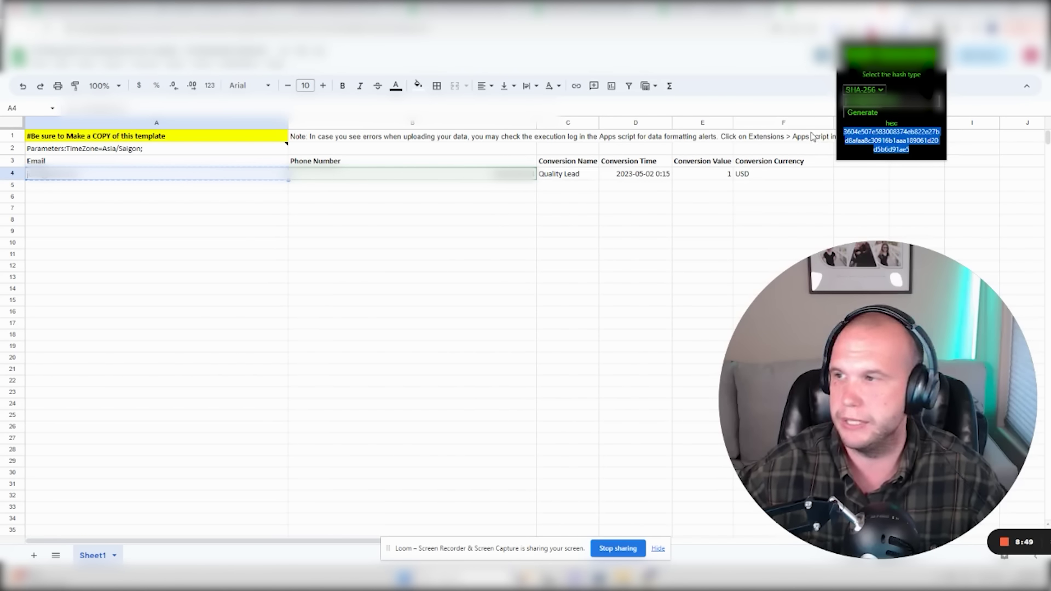
pyautogui.hotkey('ctrl', 'c')
pyautogui.click(130, 174)
pyautogui.hotkey('ctrl', 'v')
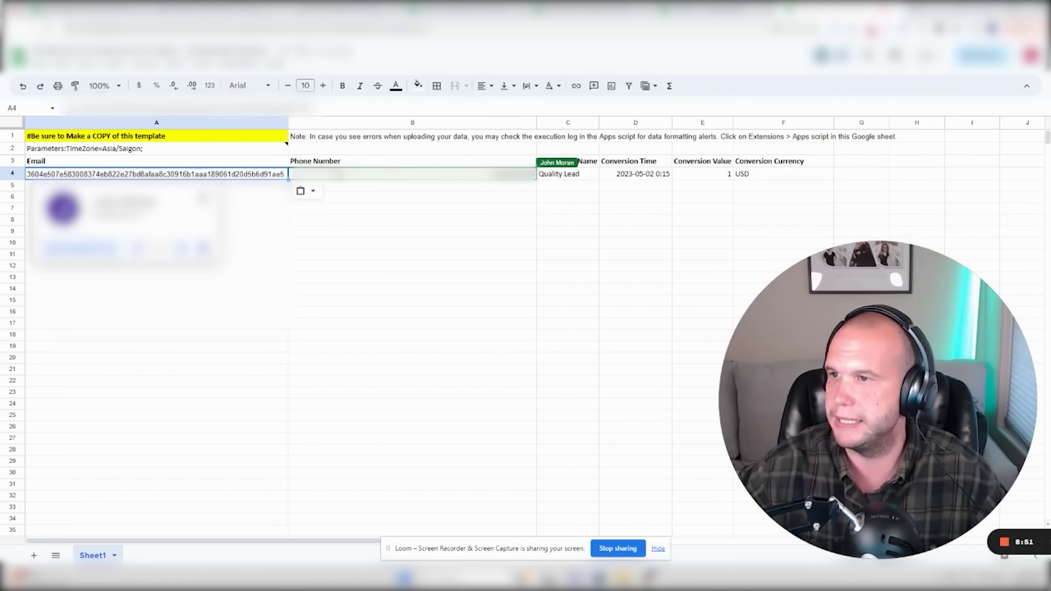
pyautogui.press('Tab')
# Generate the phone number's SHA-256 hash, paste it into B4, and return to Google Ads.
pyautogui.hotkey('ctrl', 'c')
pyautogui.click(939, 28)
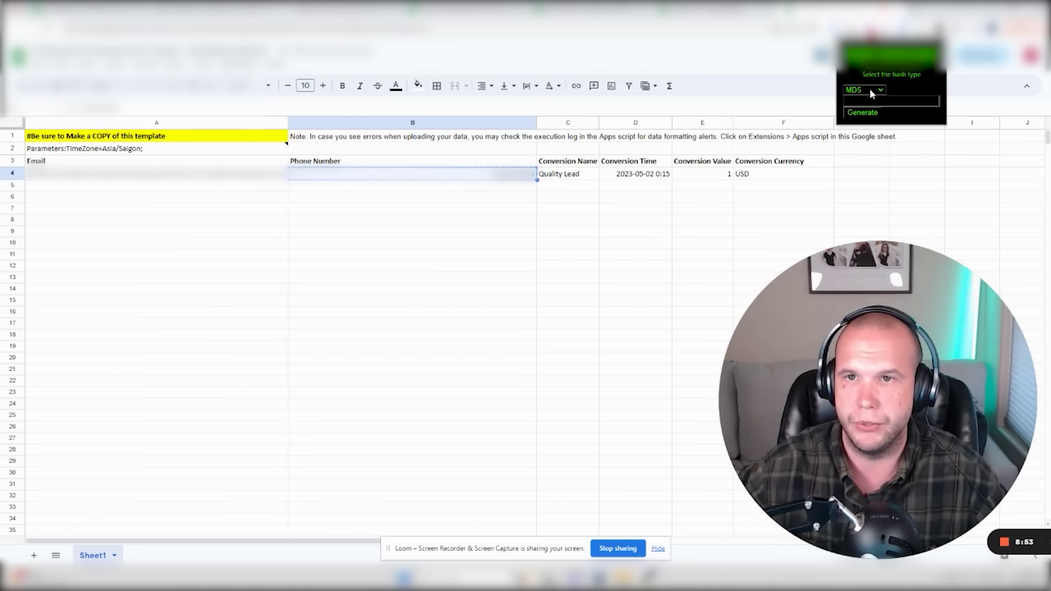
pyautogui.click(872, 112)
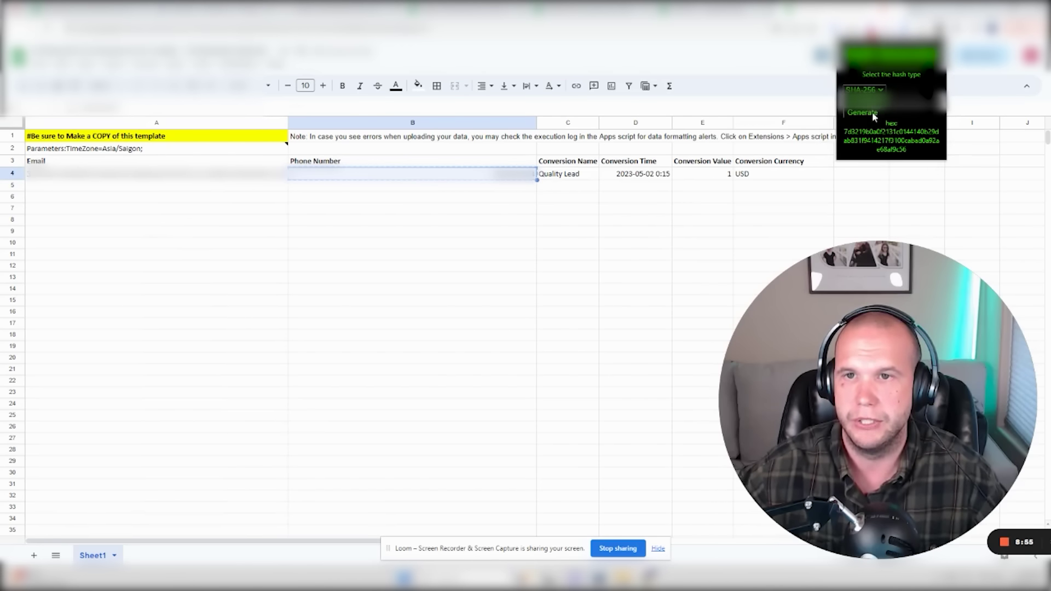
pyautogui.moveTo(908, 155); pyautogui.dragTo(838, 139)
pyautogui.hotkey('ctrl', 'c')
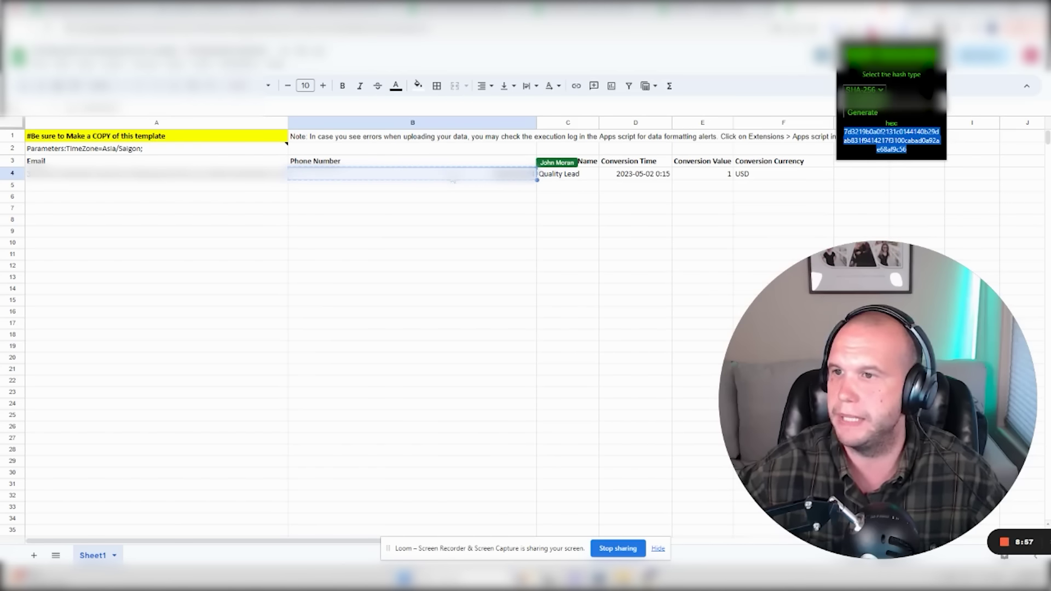
pyautogui.click(454, 174)
pyautogui.hotkey('ctrl', 'v')
pyautogui.click(454, 197)
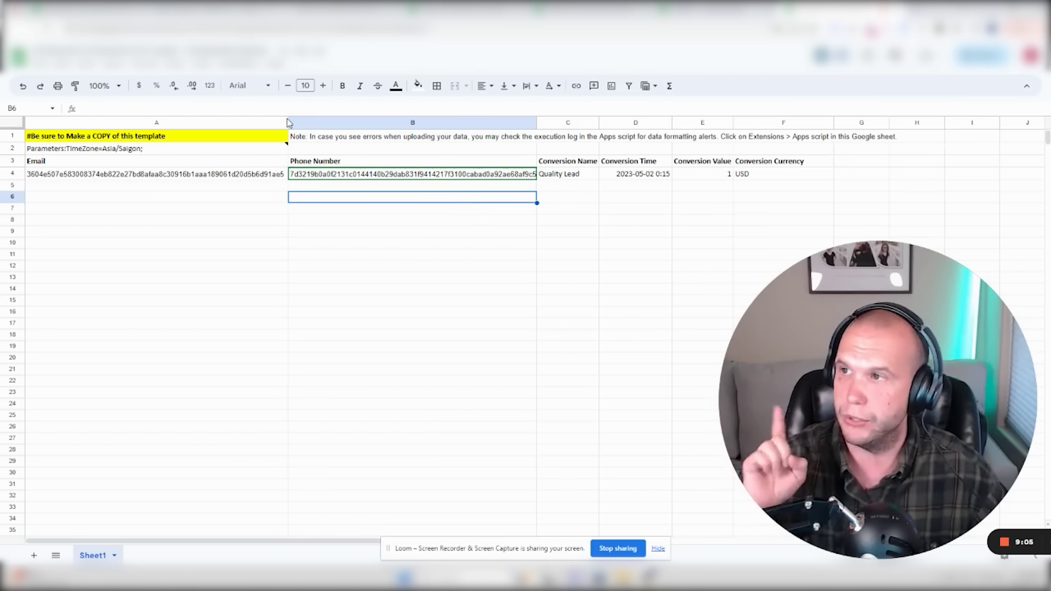
pyautogui.hotkey('ctrl', 'Tab')
# Choose Google Sheets as the upload source, select the required service-account address, and return to the sheet.
pyautogui.click(677, 441)
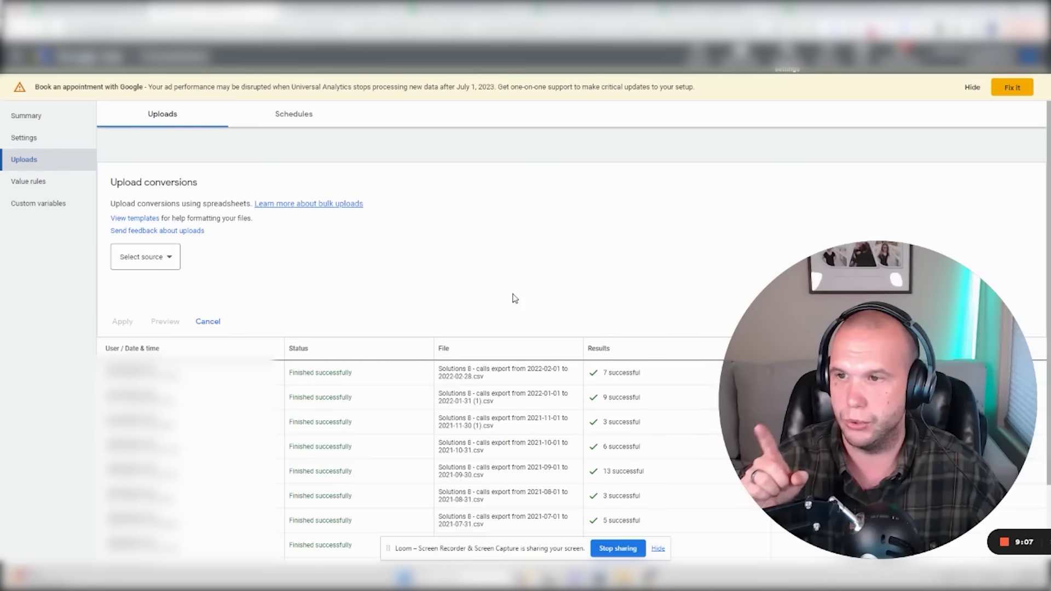
pyautogui.click(169, 258)
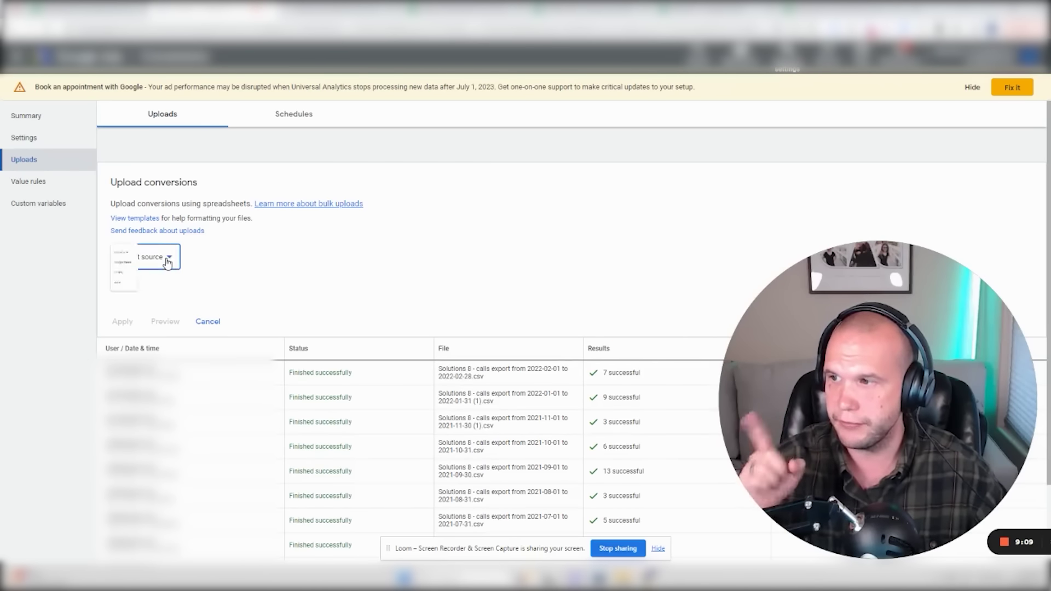
pyautogui.click(154, 296)
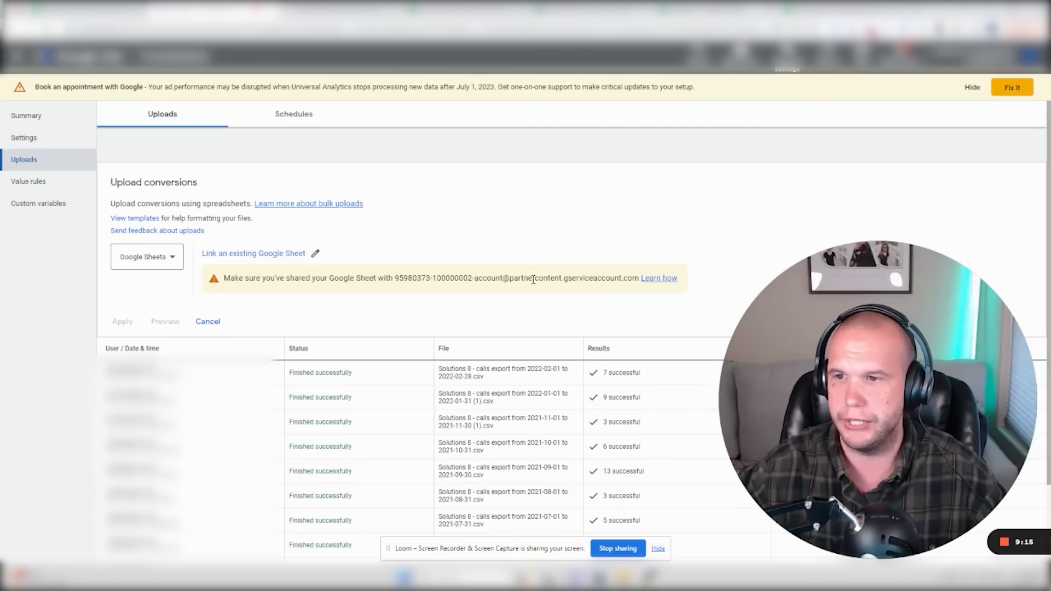
pyautogui.moveTo(395, 279); pyautogui.dragTo(629, 277)
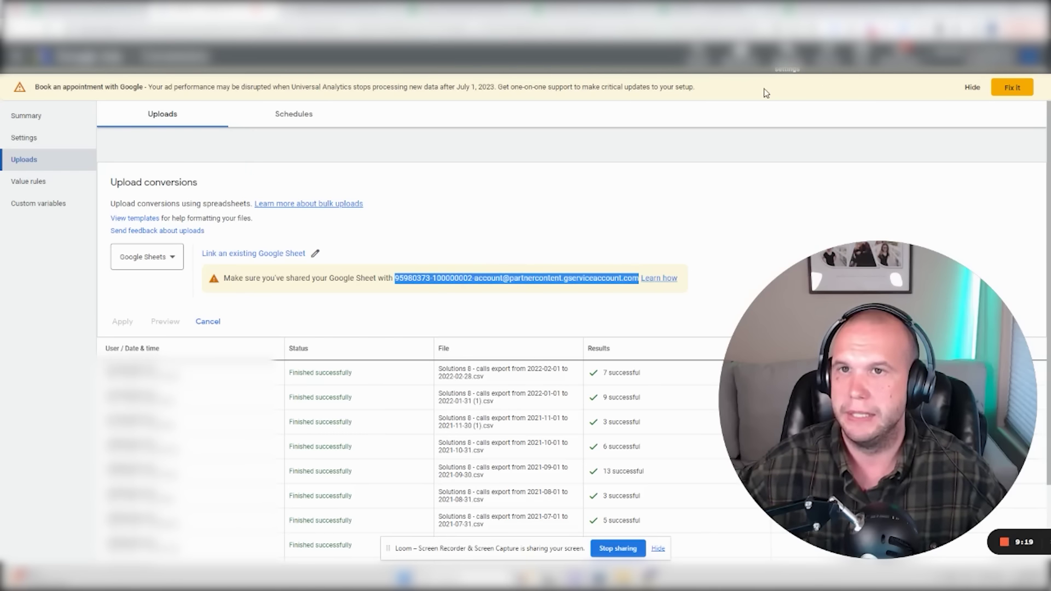
pyautogui.click(876, 9)
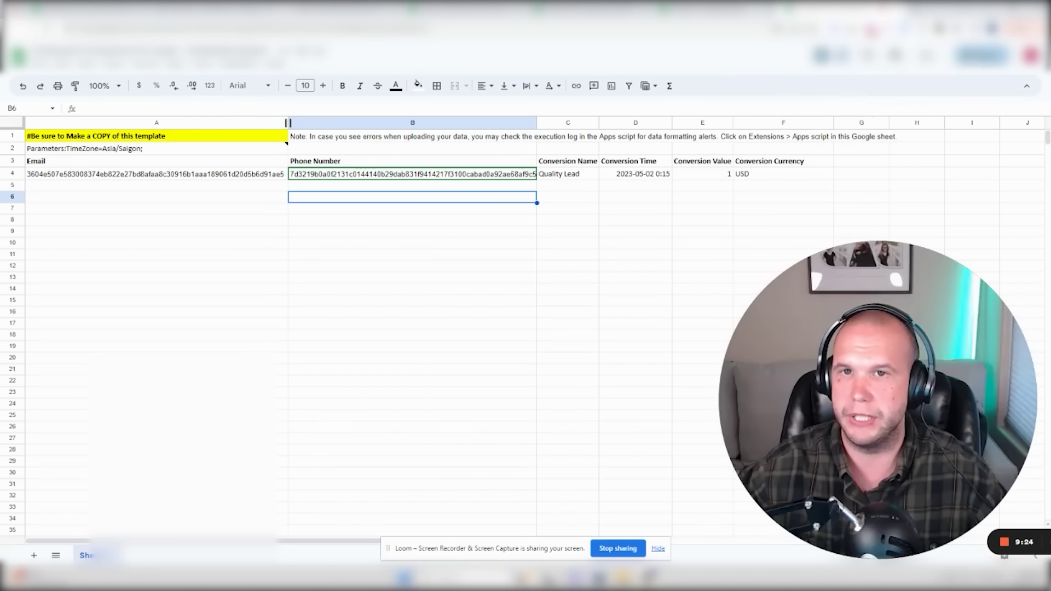
# Share the Enhanced Conversions for Leads - Scheduled Upload sheet with the Google Ads service account as Editor.
pyautogui.click(983, 55)
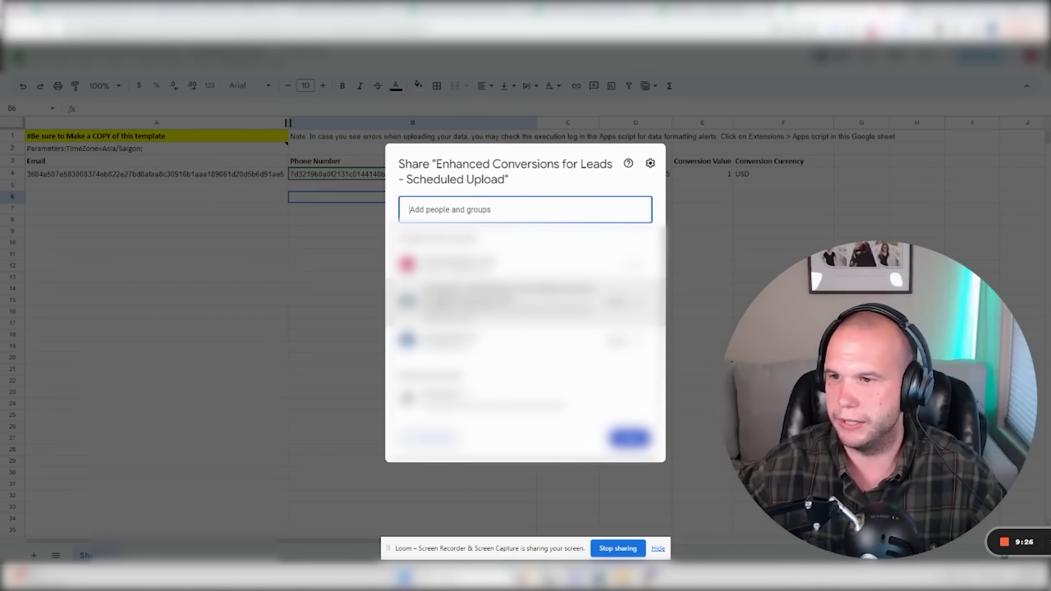
pyautogui.hotkey('ctrl', 'v')
pyautogui.press('Return')
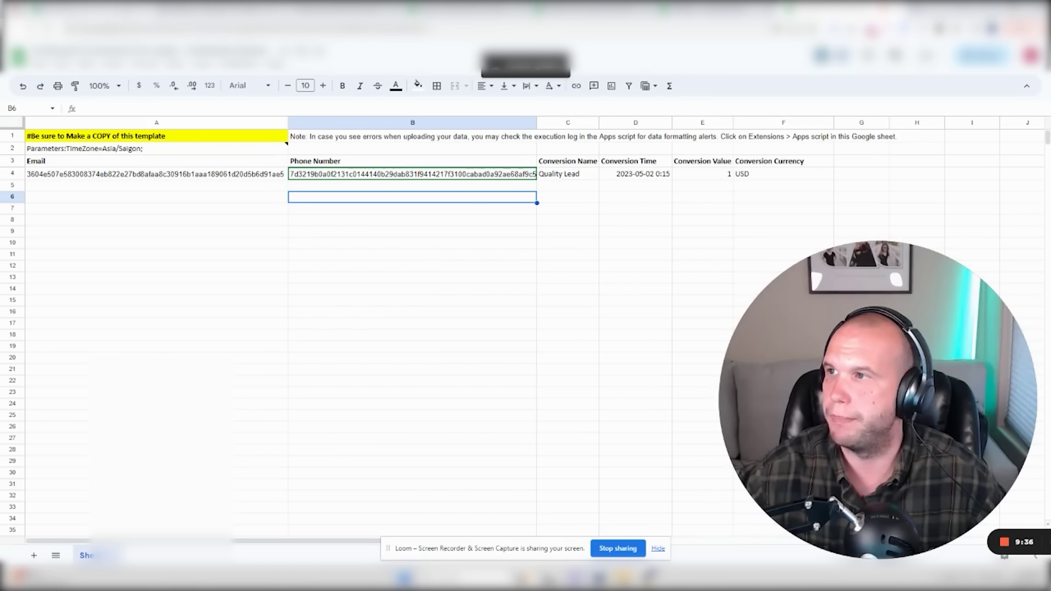
pyautogui.hotkey('ctrl', 'Tab')
# Link the Enhanced Conversions sheet from Shared with me and apply it as a new upload.
pyautogui.click(236, 255)
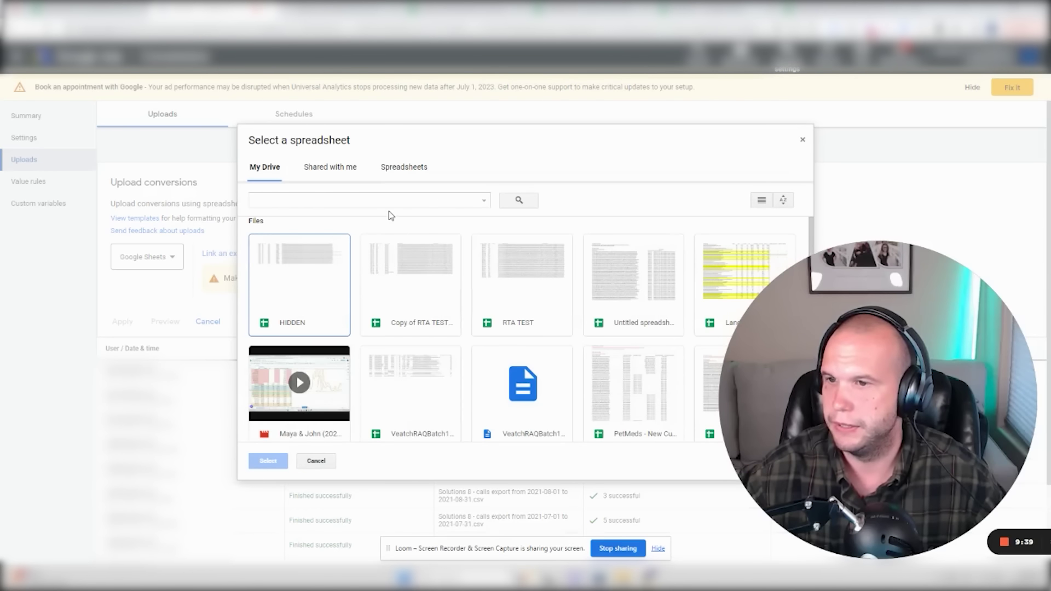
pyautogui.click(332, 168)
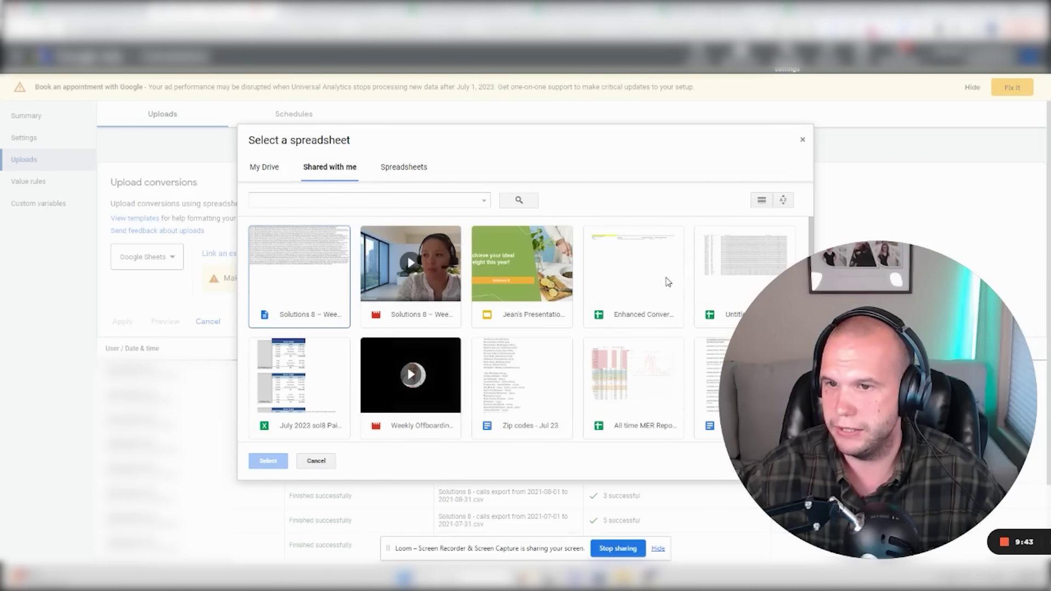
pyautogui.click(649, 280)
pyautogui.click(258, 461)
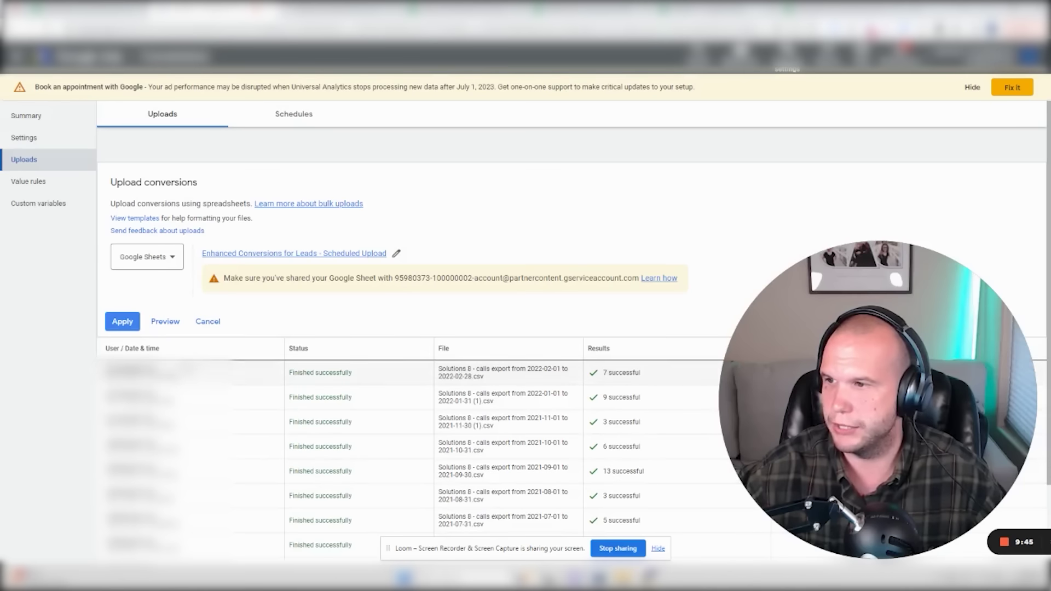
pyautogui.click(122, 322)
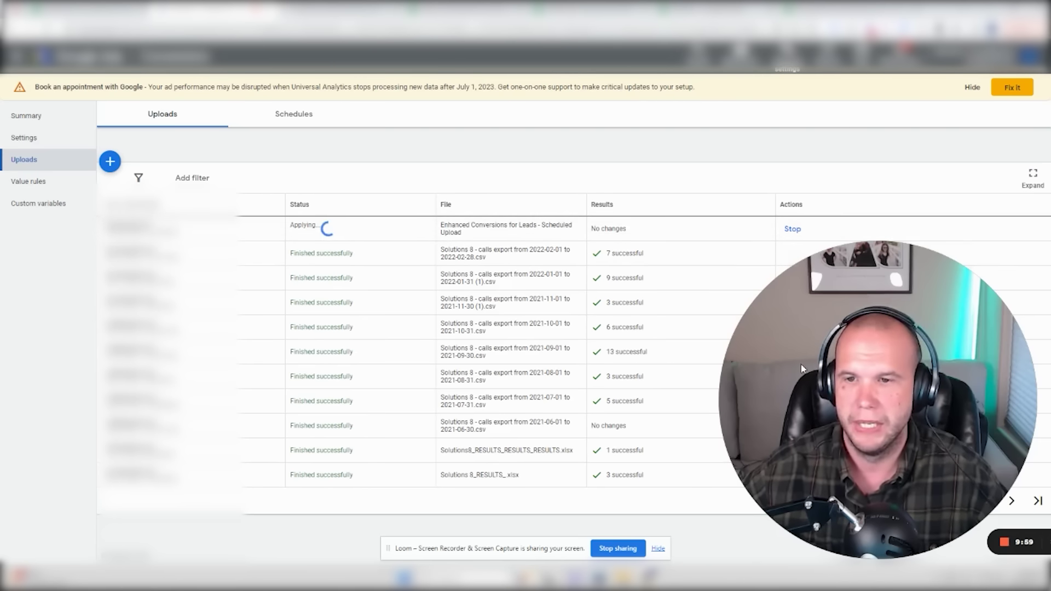
# Wait until the Enhanced Conversions upload changes from Applying to Finished with errors, reporting 1 error.
pyautogui.moveTo(801, 368); pyautogui.dragTo(164, 268)
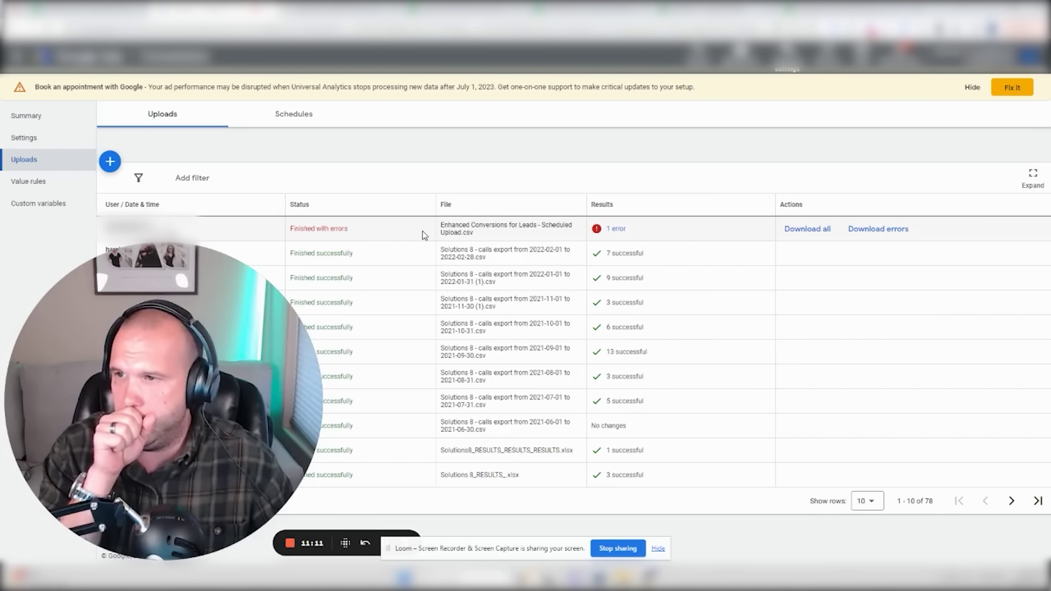
# Open the 1 error details, showing row 4's Quality Lead failed because its click can't be found.
pyautogui.click(626, 234)
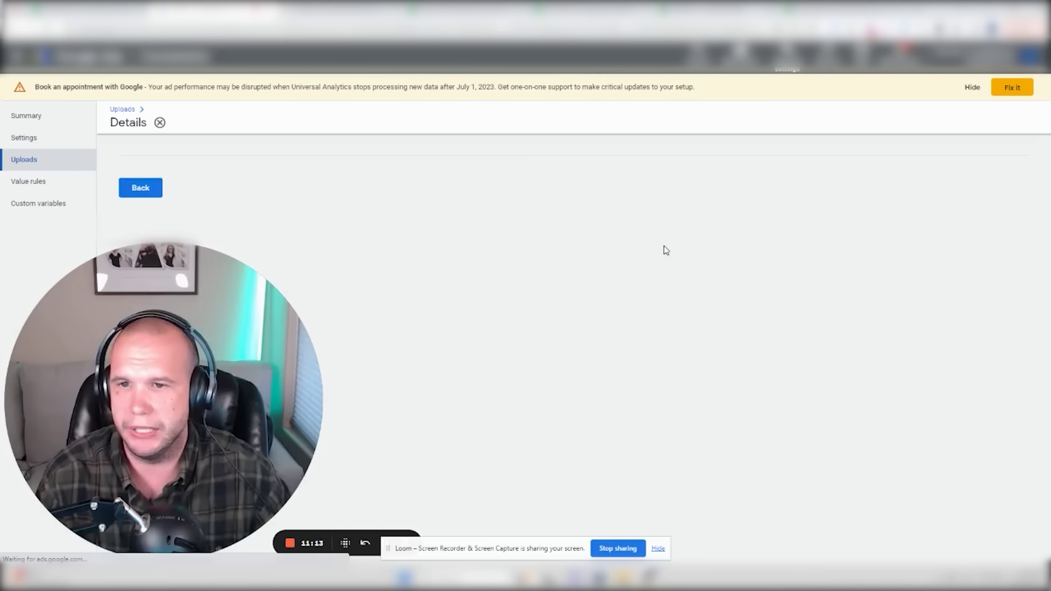
pyautogui.moveTo(883, 337); pyautogui.dragTo(950, 339)
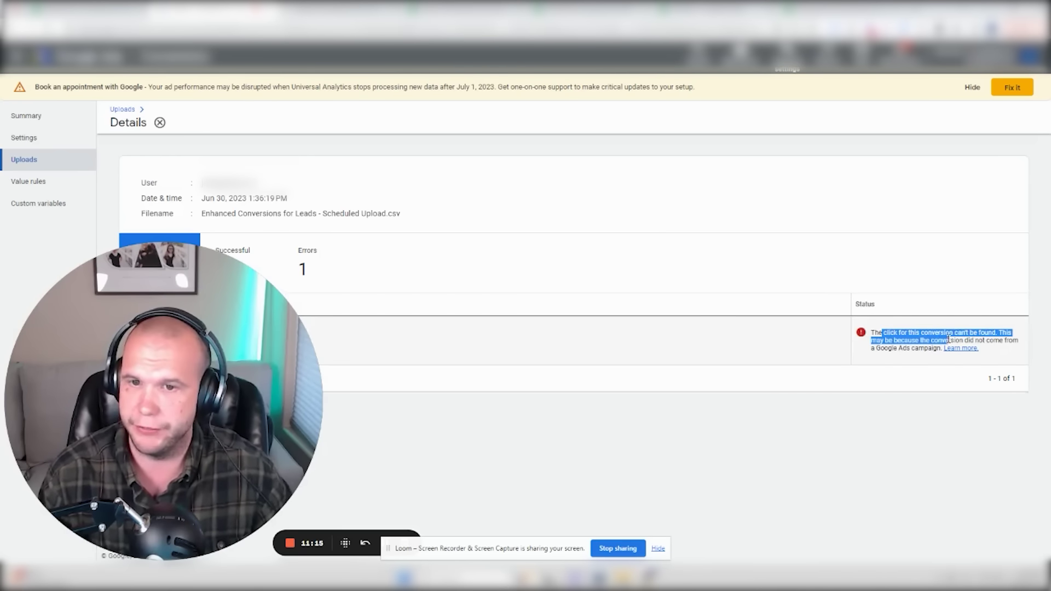
pyautogui.click(911, 336)
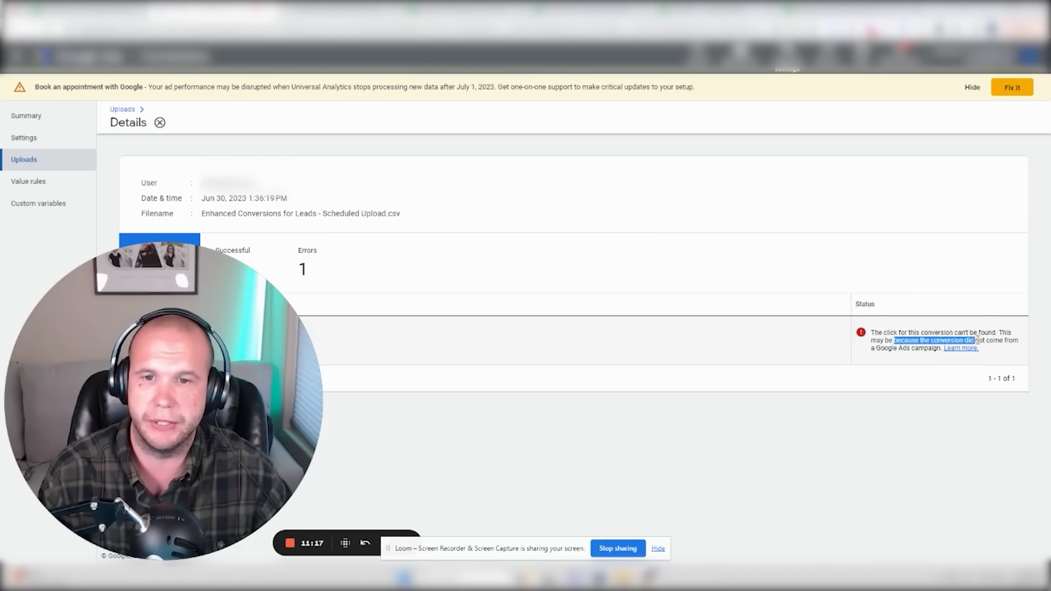
pyautogui.moveTo(235, 350); pyautogui.dragTo(619, 238)
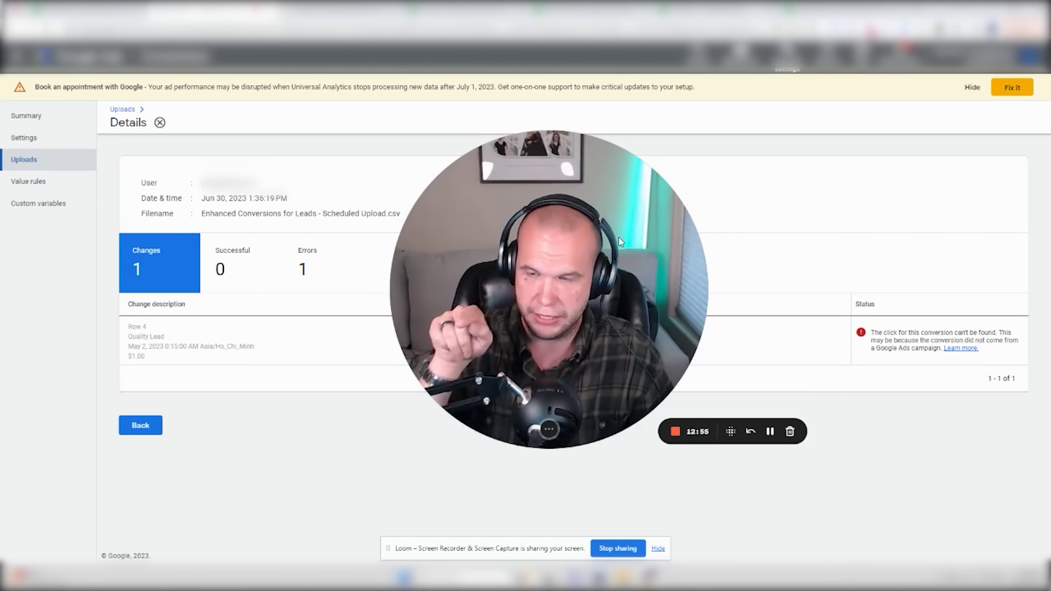
pyautogui.moveTo(619, 237); pyautogui.dragTo(276, 330)
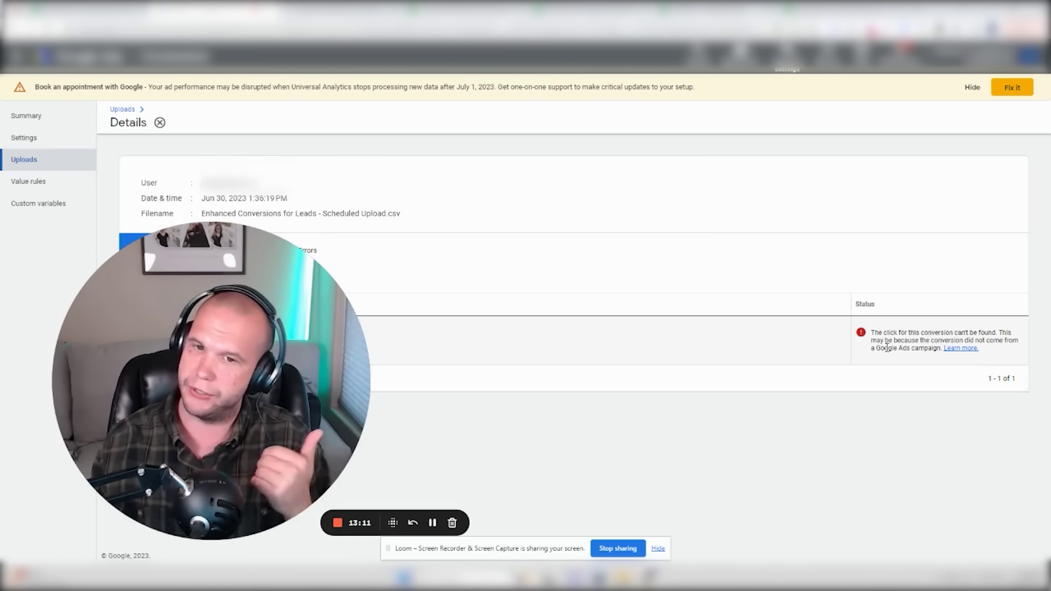
pyautogui.moveTo(368, 425); pyautogui.dragTo(630, 332)
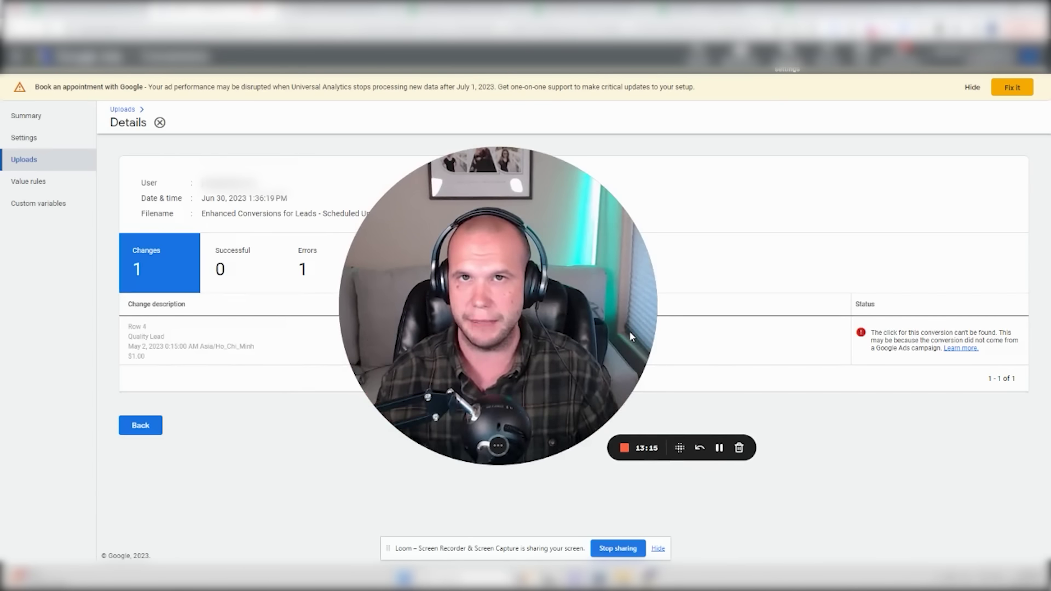